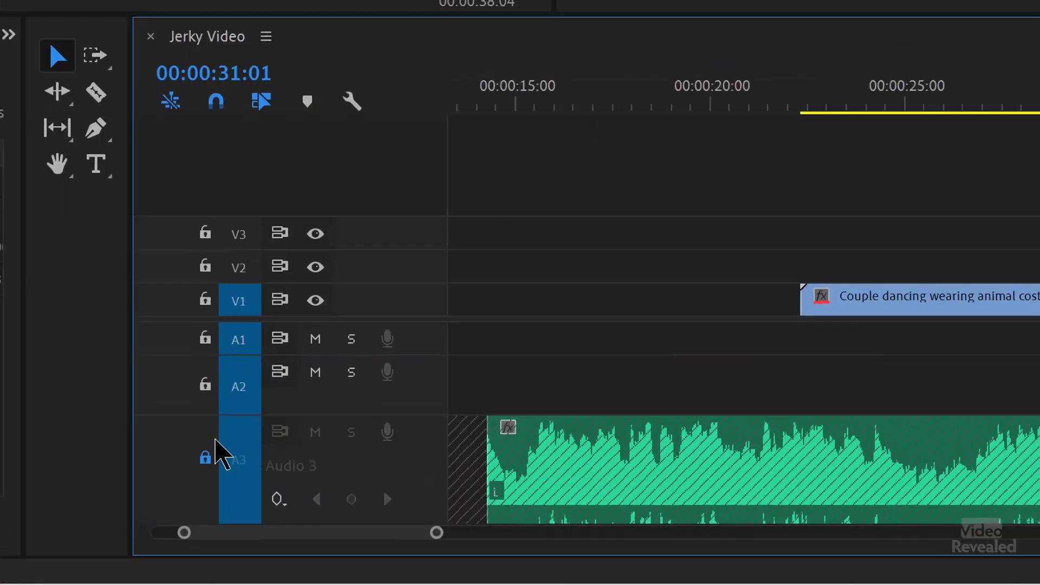
Lock track A3 and drop the Couple dancing wearing animal costumes clip on V1 at 00:00:40:00.
click(204, 458)
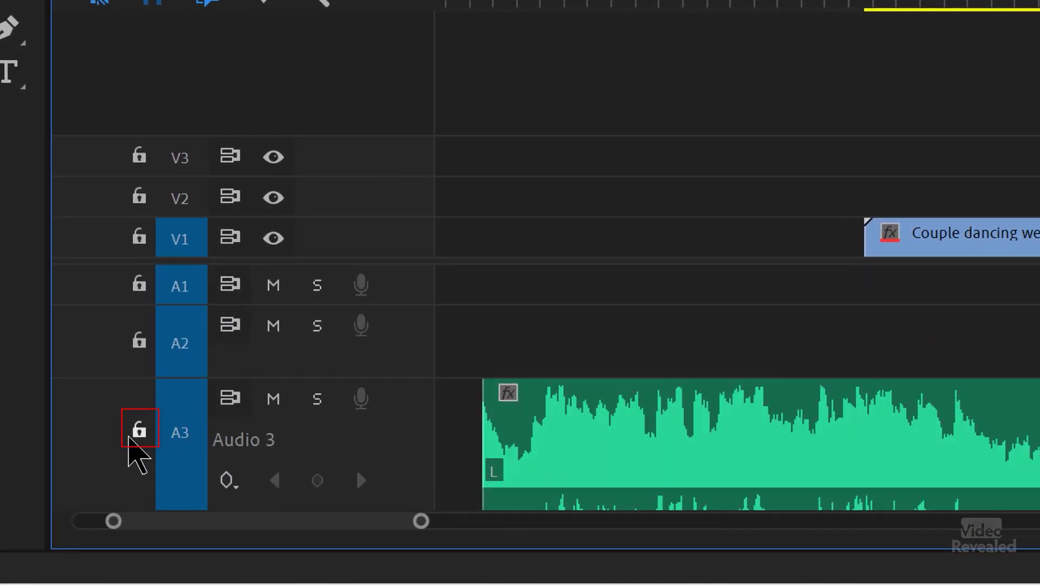
click(138, 431)
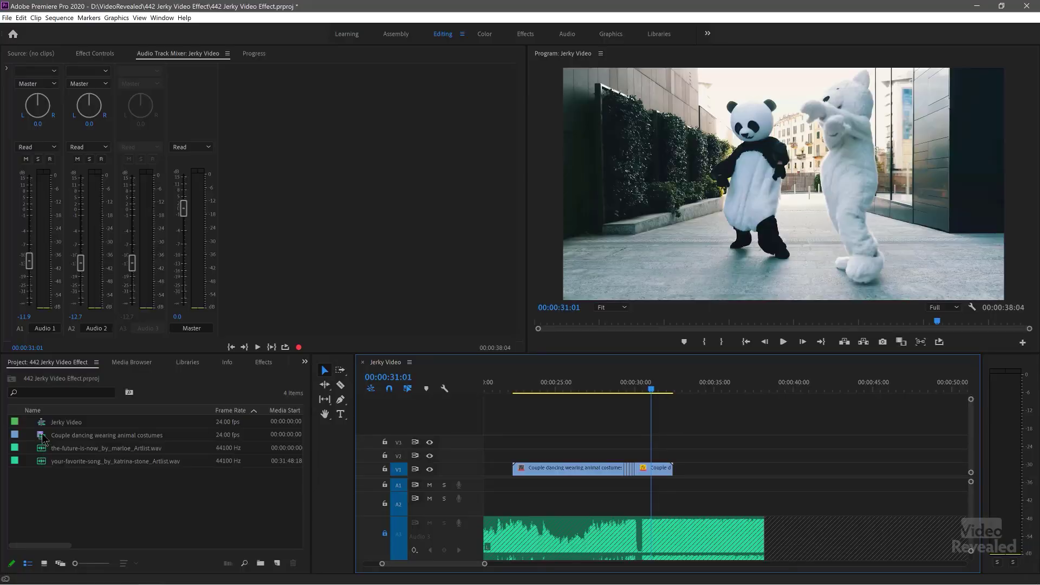
drag(208, 439, 801, 478)
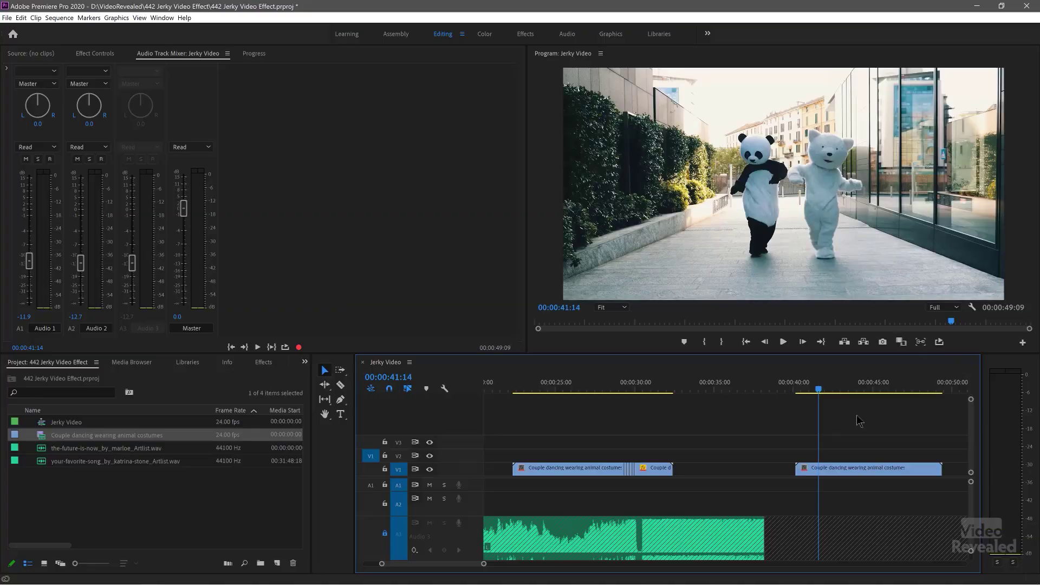
Scrub the playhead through the dancing clip and frame-step onto exactly 00:00:46:00.
scroll(853, 425, down, 3)
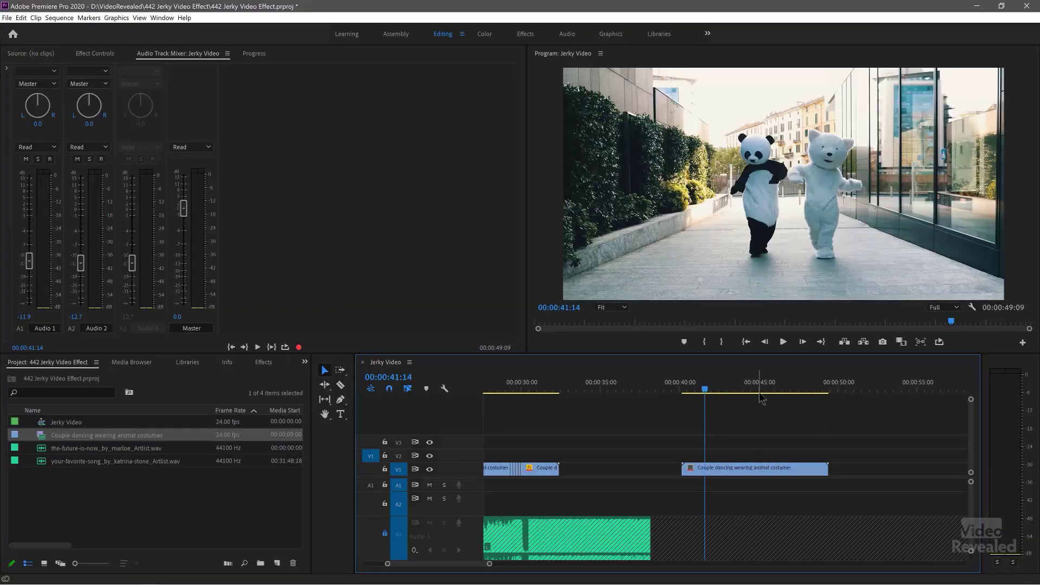
scroll(762, 400, up, 5)
drag(731, 387, 789, 390)
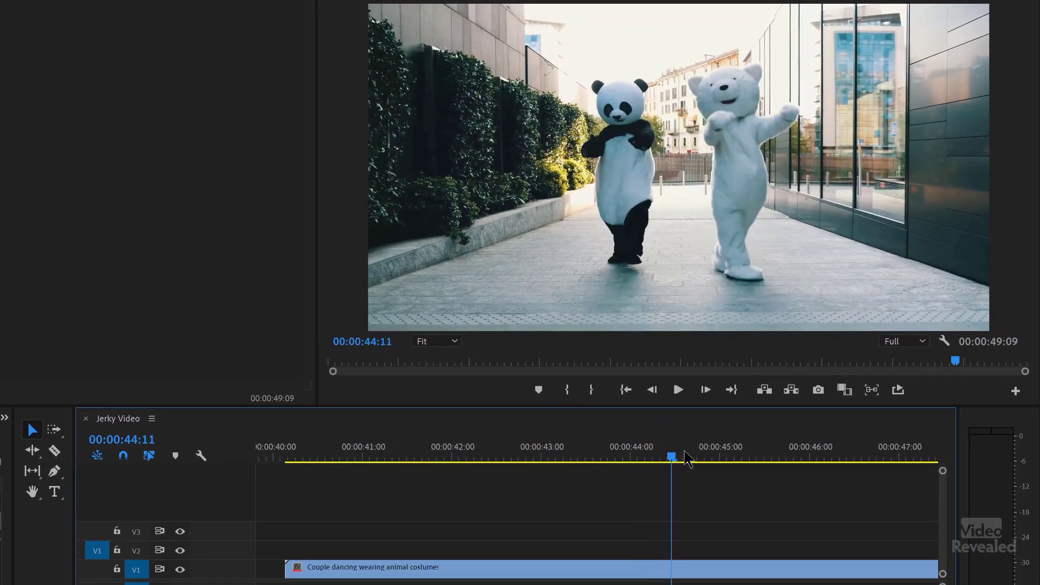
drag(685, 457, 821, 458)
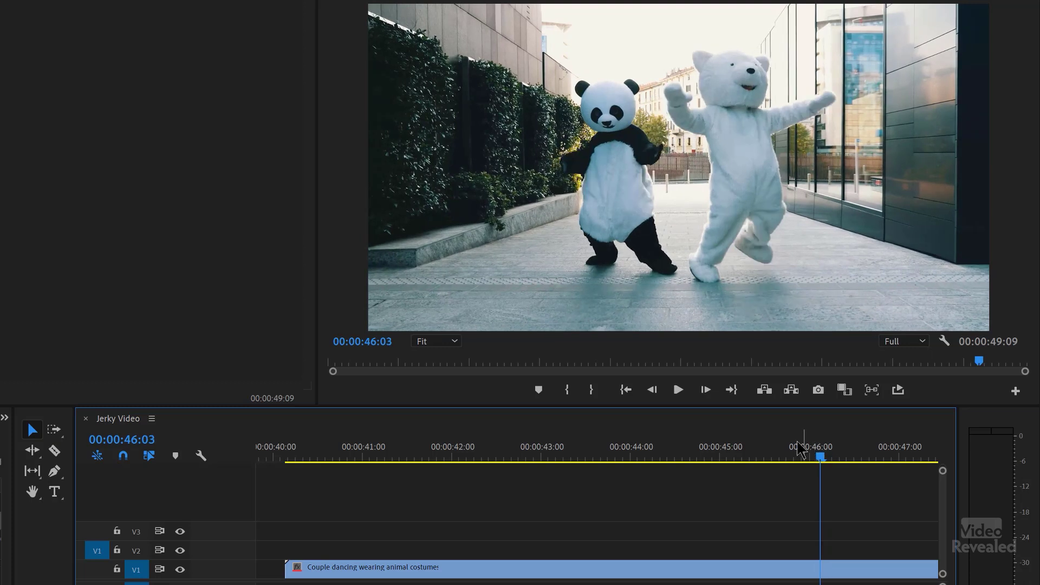
drag(820, 460, 816, 465)
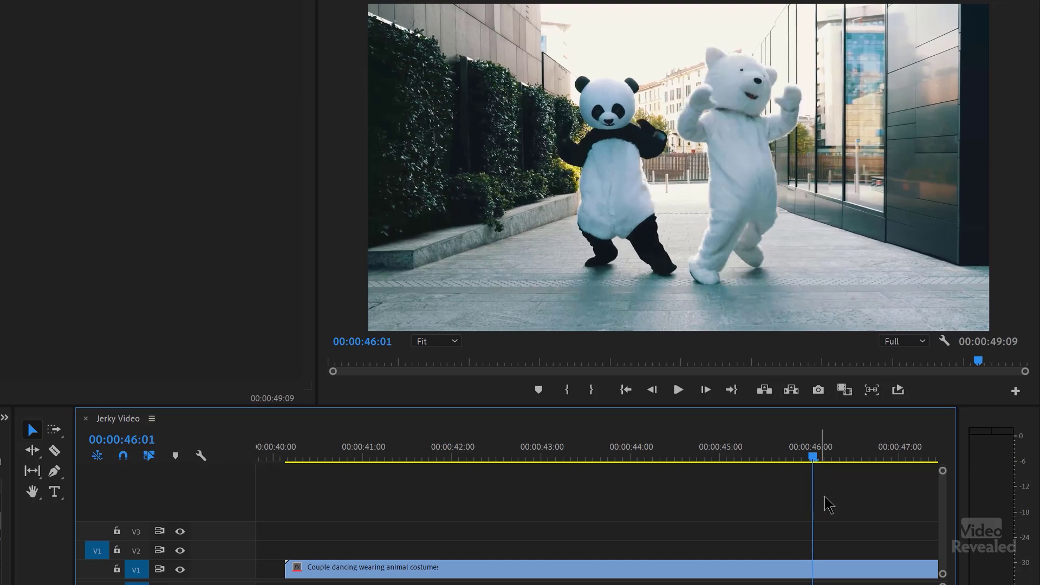
scroll(828, 504, down, 6)
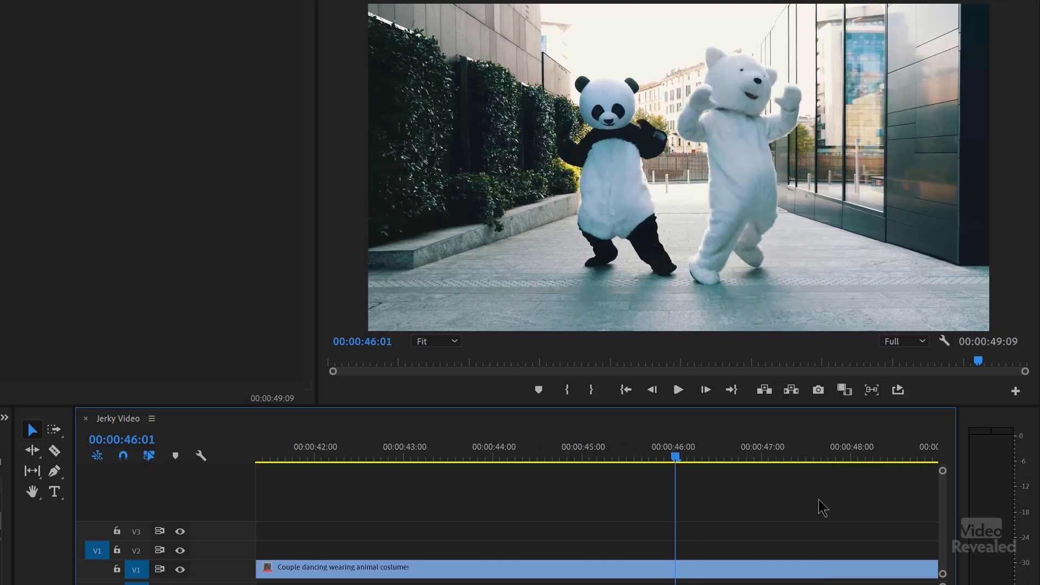
click(547, 456)
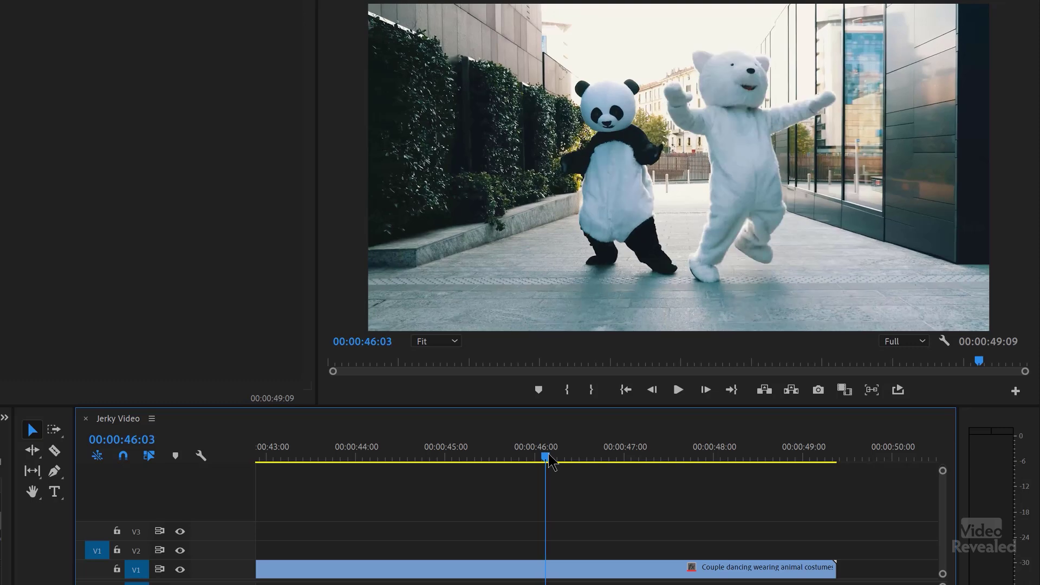
drag(548, 457, 535, 458)
key(Right)
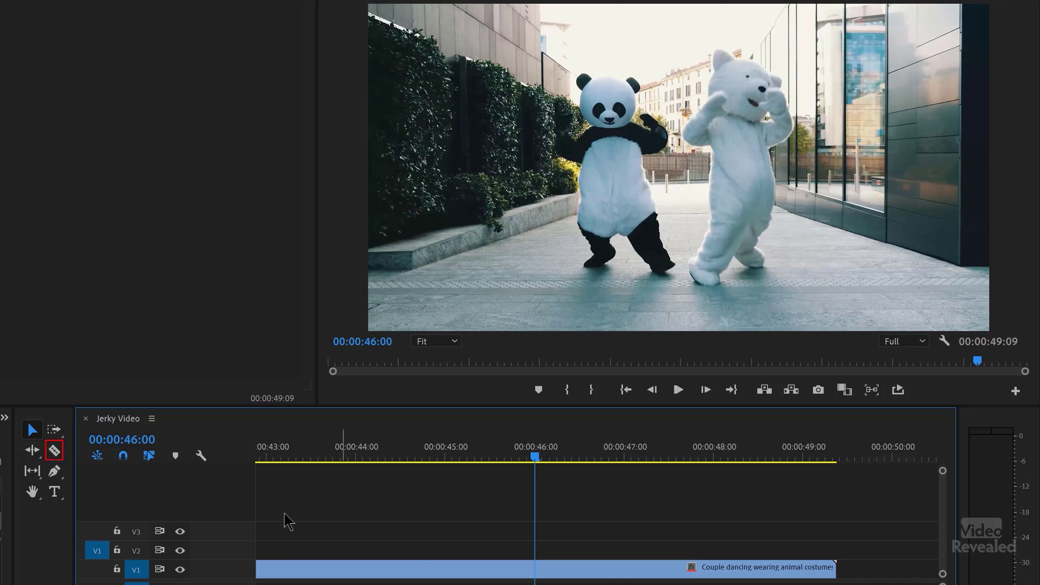
With the Razor tool, split the dancing clip at 00:00:46:00, step ahead to 46:04, and zoom the timeline in.
click(53, 451)
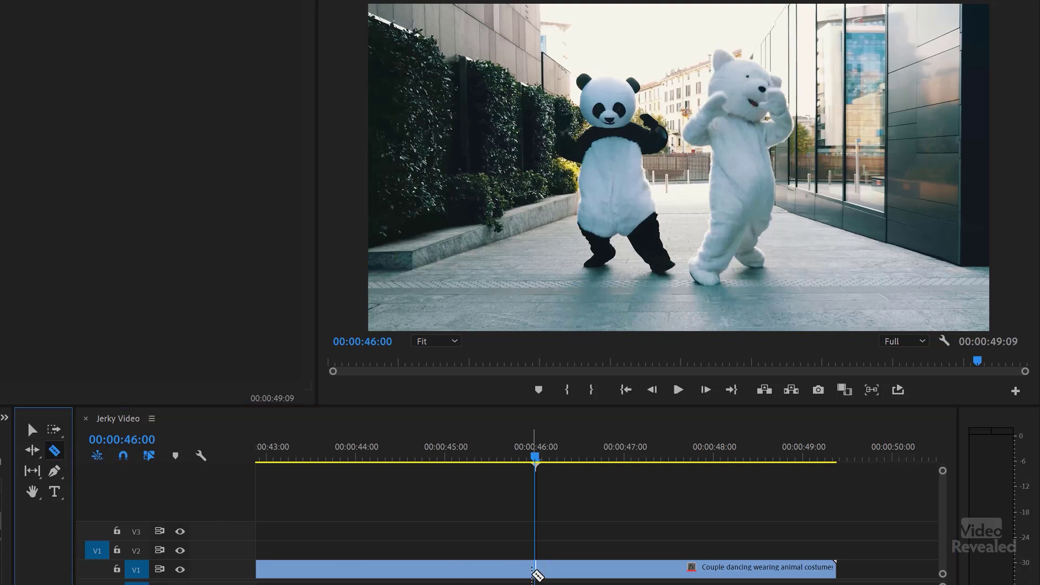
click(535, 568)
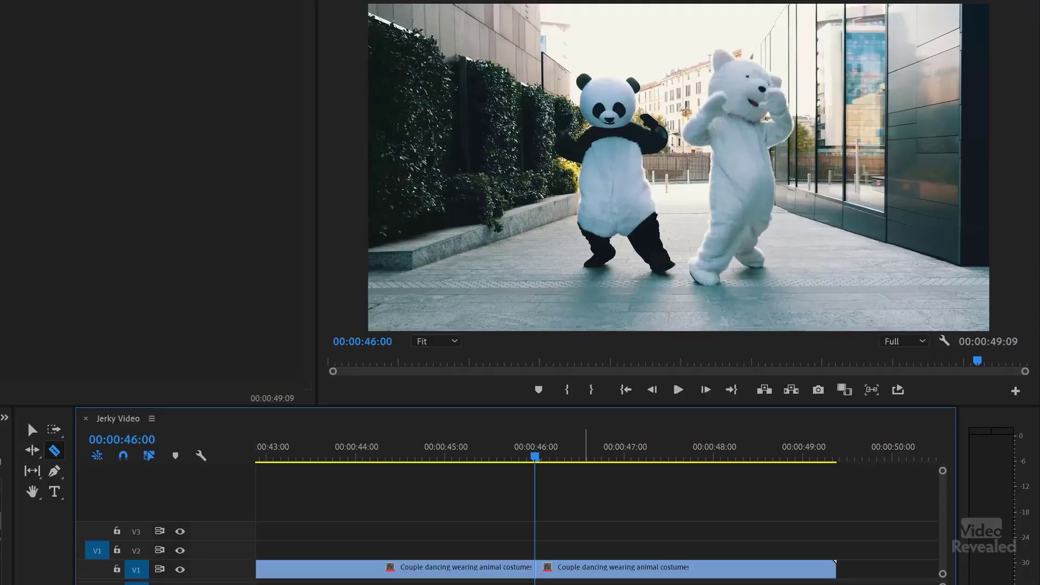
key(Right)
key(Right)
key(Right)
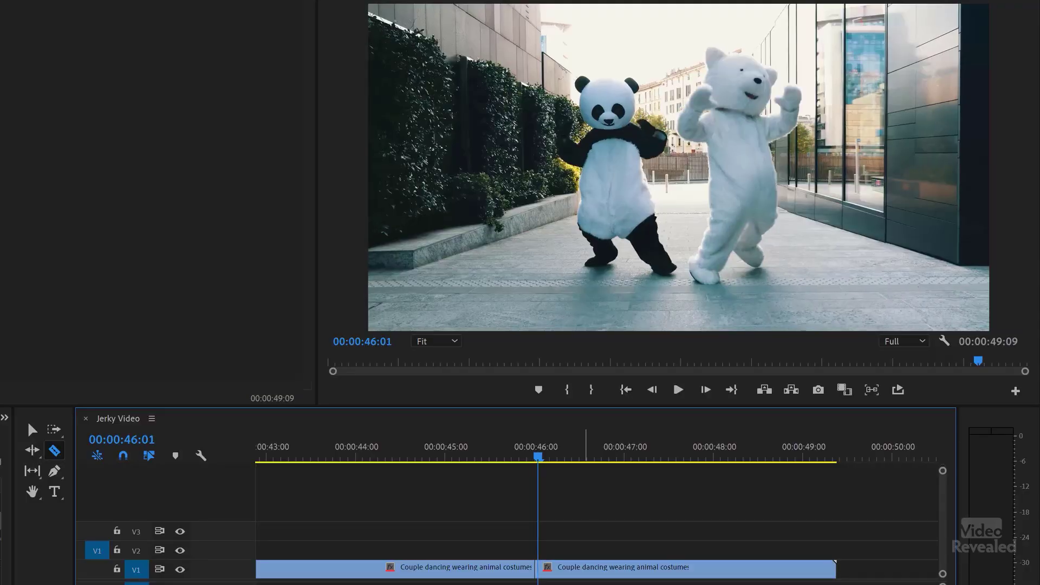
key(Right)
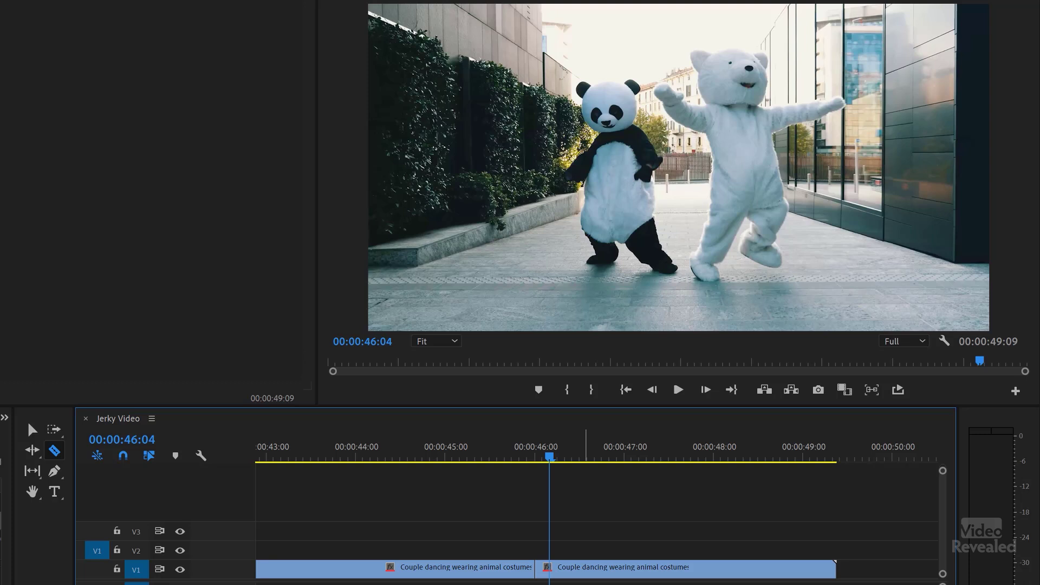
key(=)
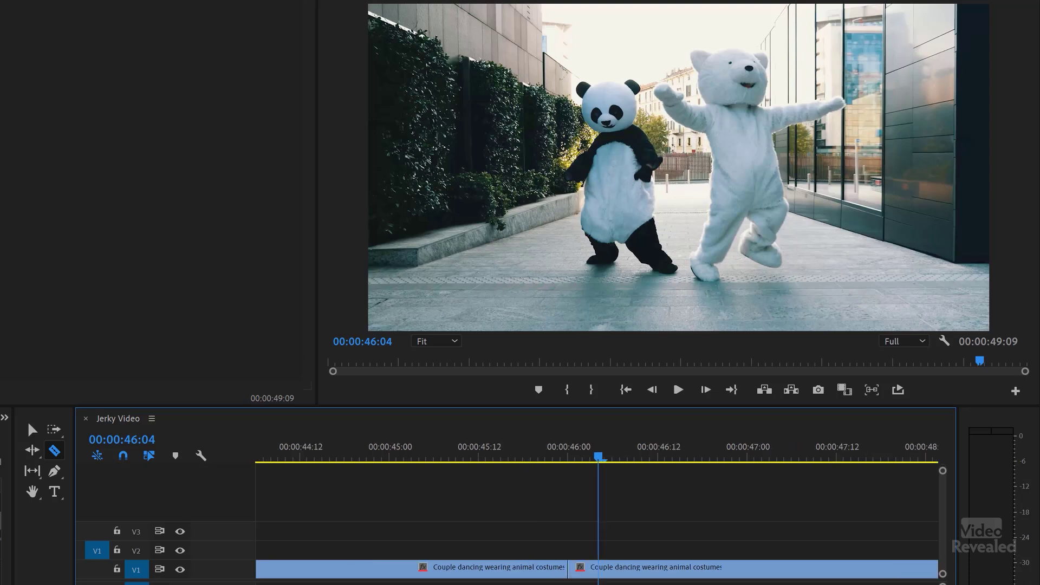
key(=)
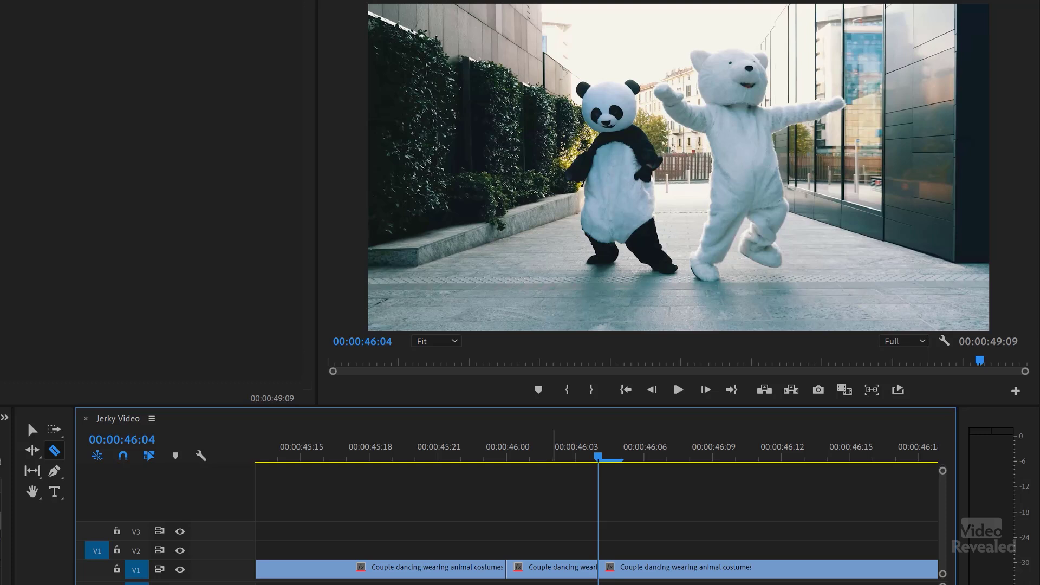
Return to the Selection tool and play back the section around the new cuts near 46:00.
key(v)
click(466, 454)
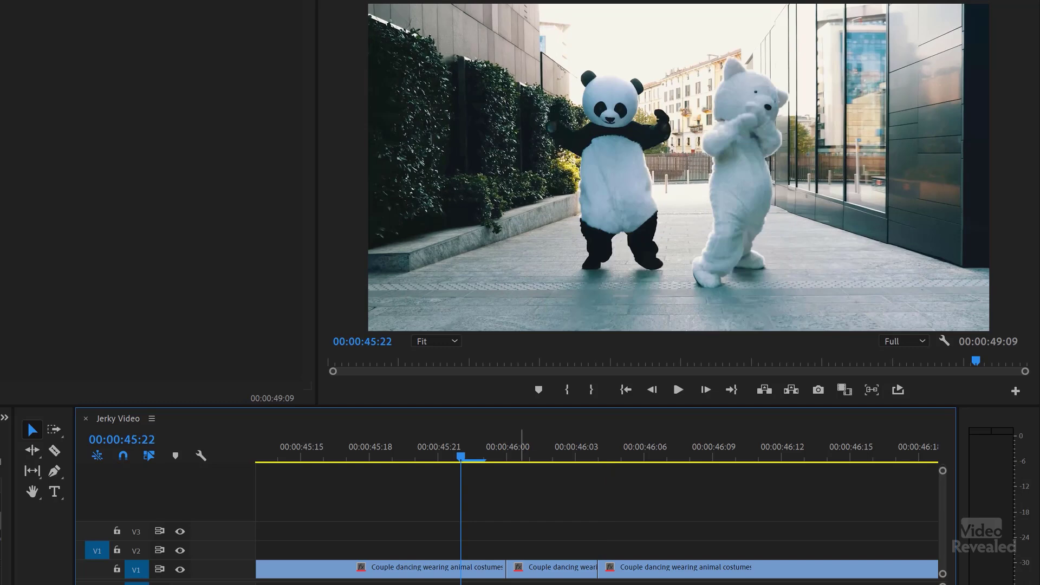
key(space)
key(space)
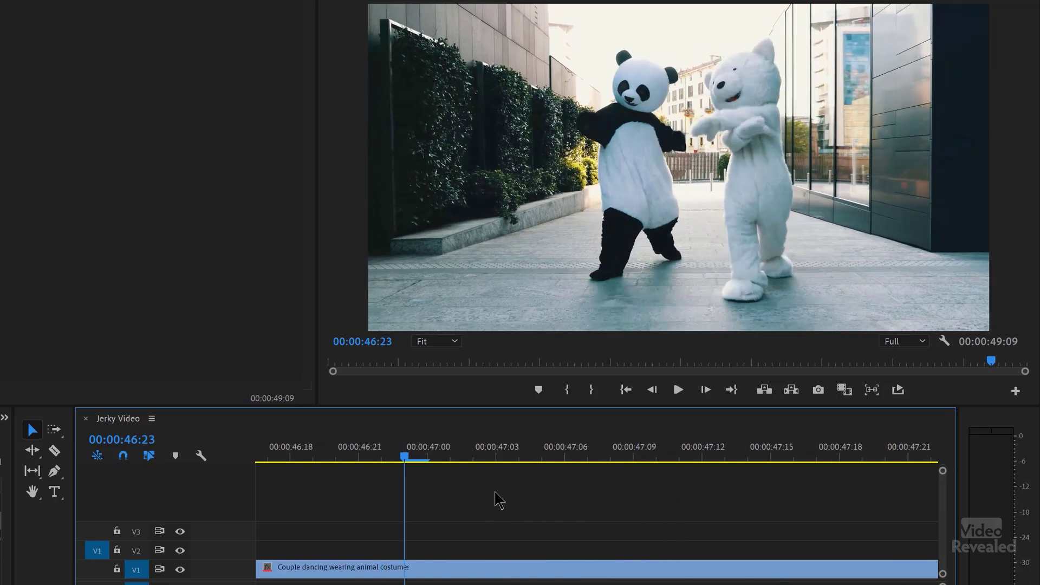
scroll(499, 497, up, 1)
scroll(505, 504, down, 1)
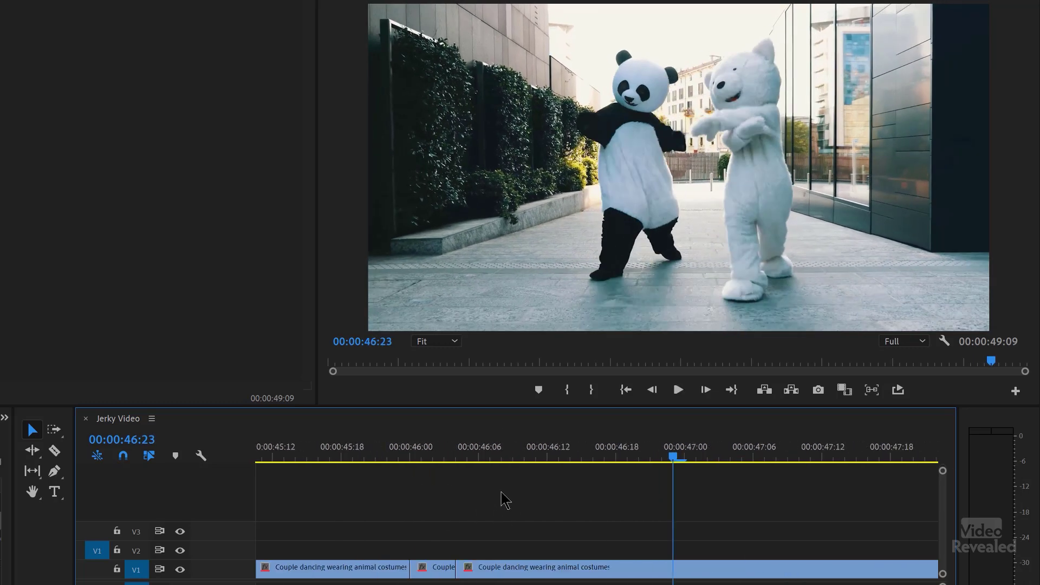
click(391, 460)
key(space)
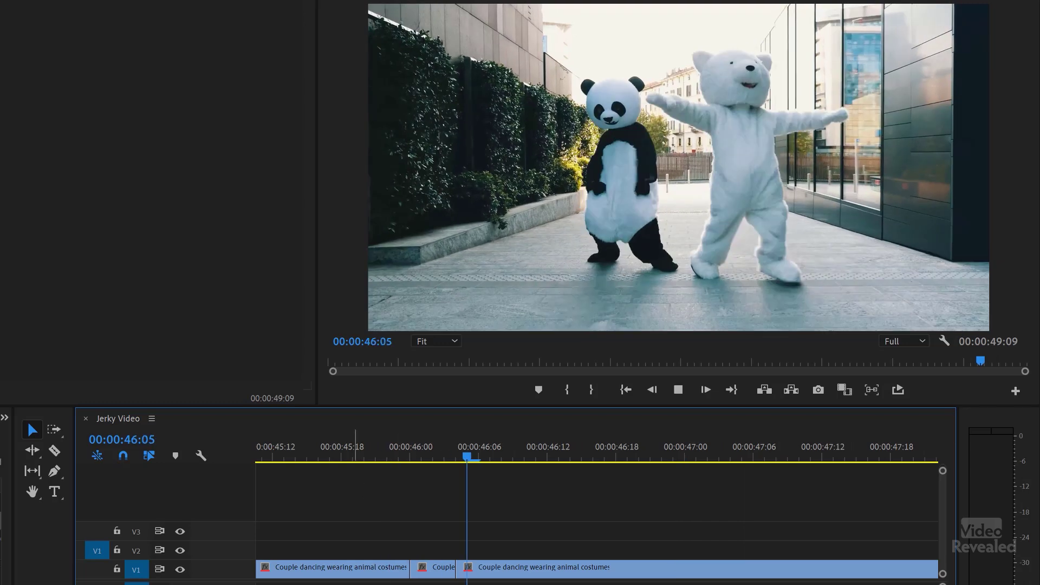
key(space)
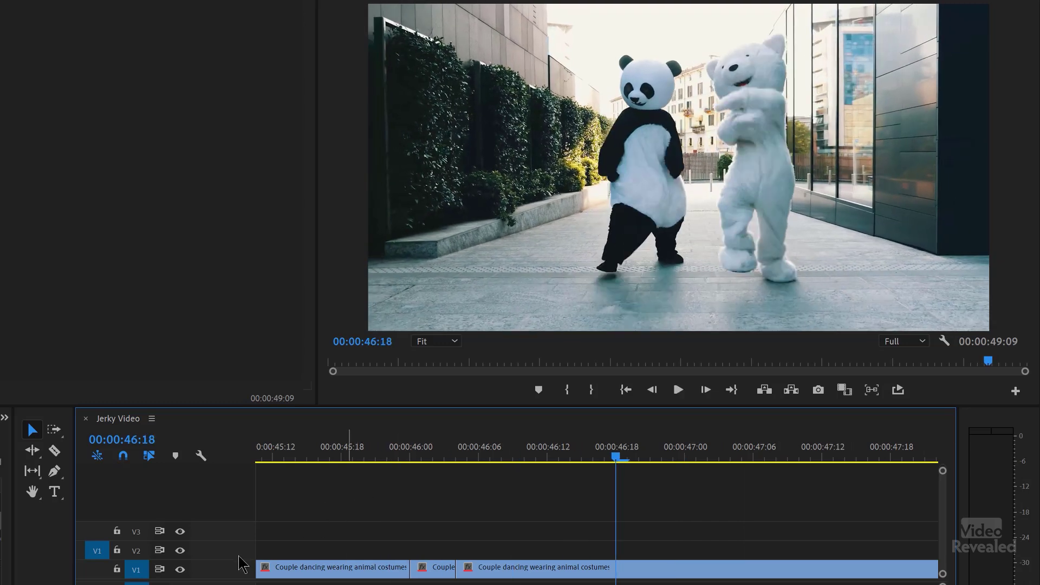
Expand the V1 track to show thumbnails and replay the slice region, parking at 46:02.
double_click(204, 570)
click(377, 458)
key(space)
click(433, 459)
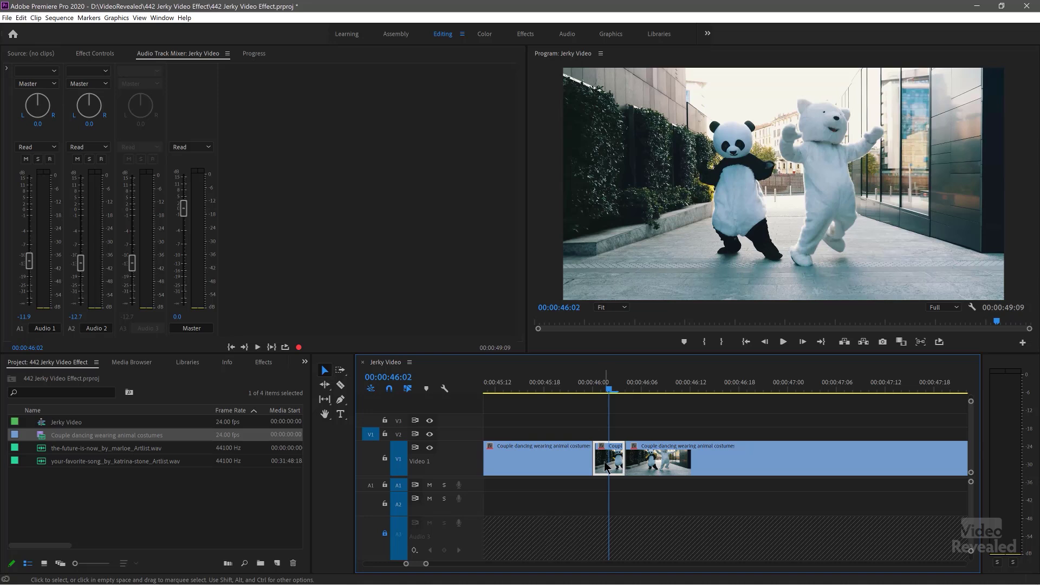
Step between edit points to park the playhead at the slice's end, 00:00:46:04.
key(Down)
key(Up)
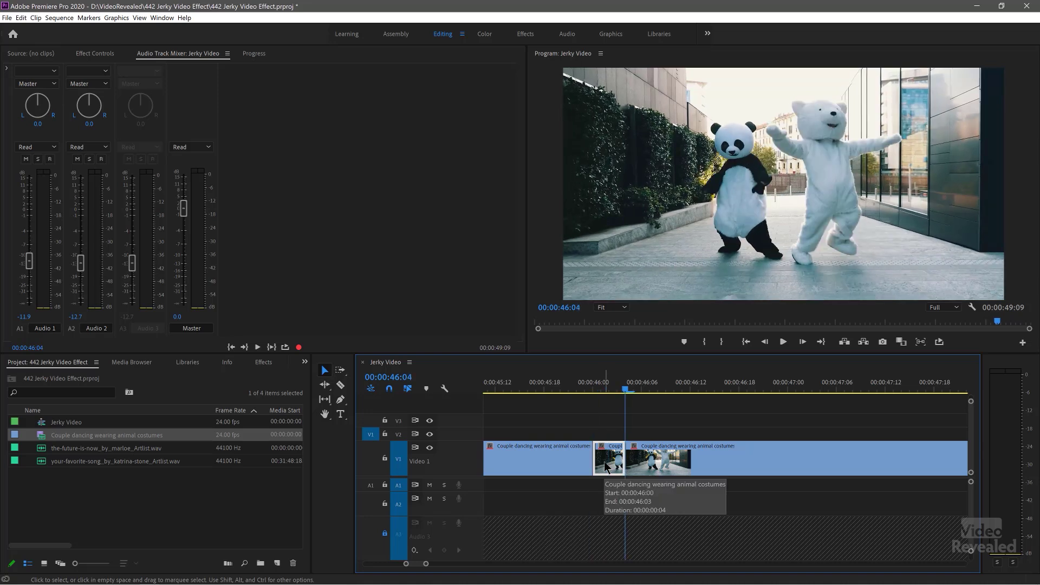
key(Down)
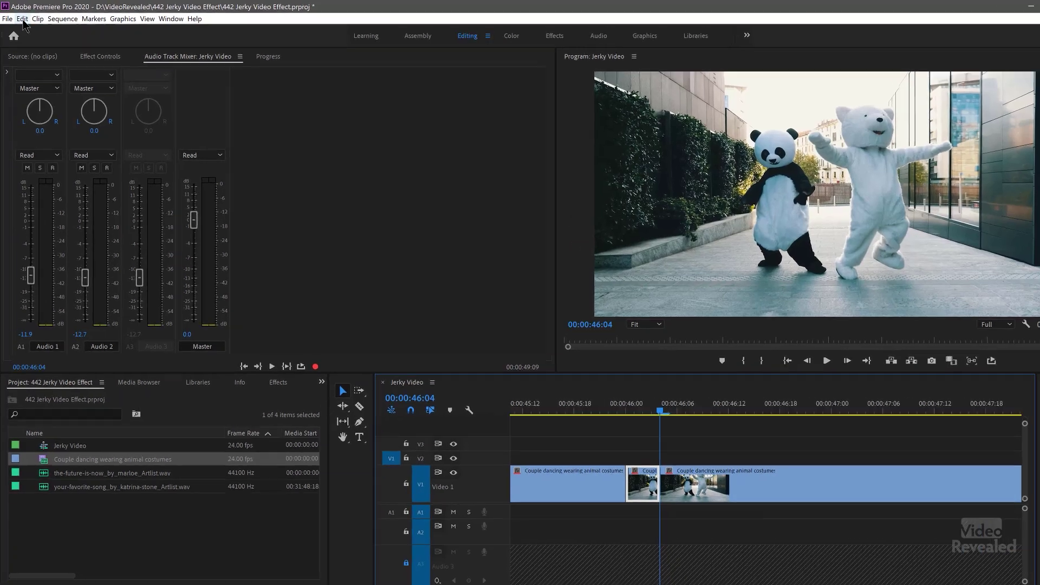
Paste Insert two copies of the four-frame slice, via Edit > Paste Insert and Ctrl+Shift+V.
click(21, 18)
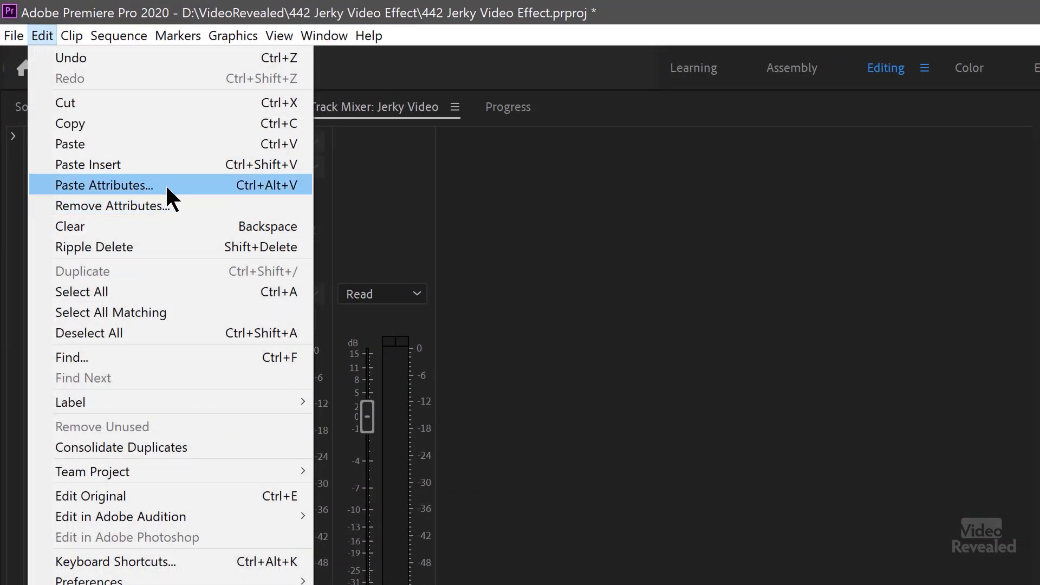
click(302, 165)
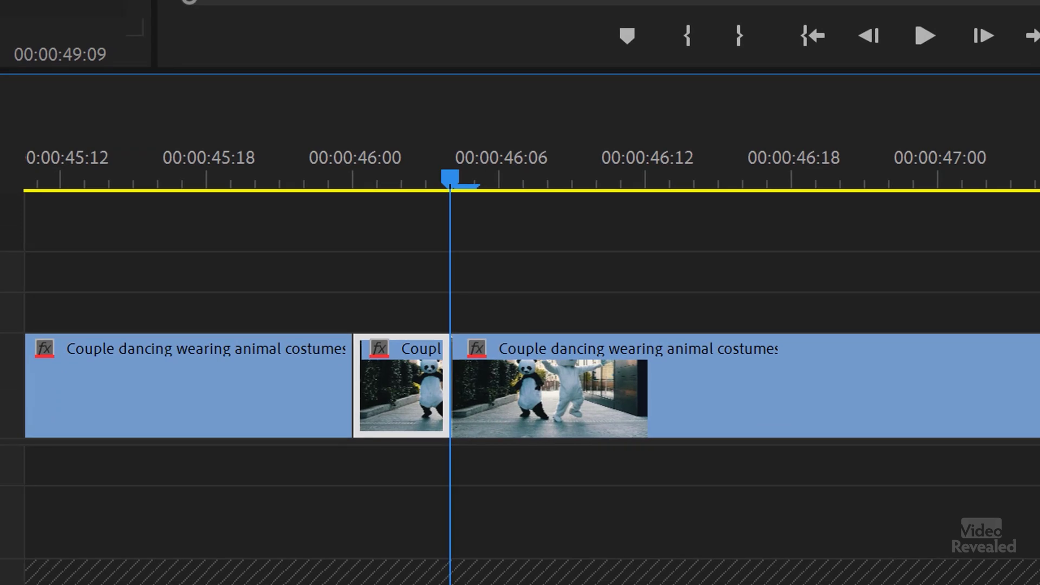
key(ctrl+shift+v)
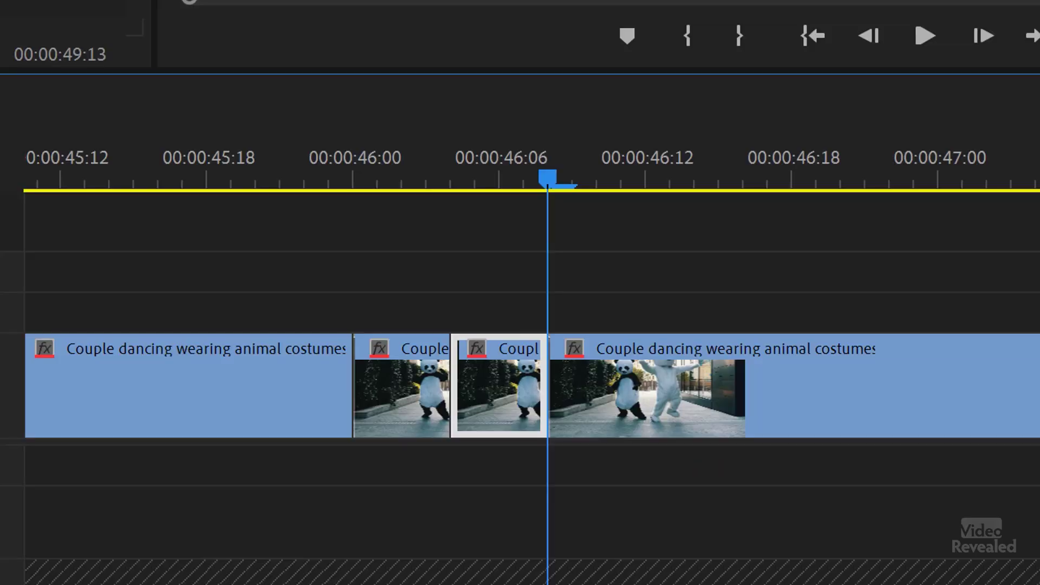
key(ctrl+k)
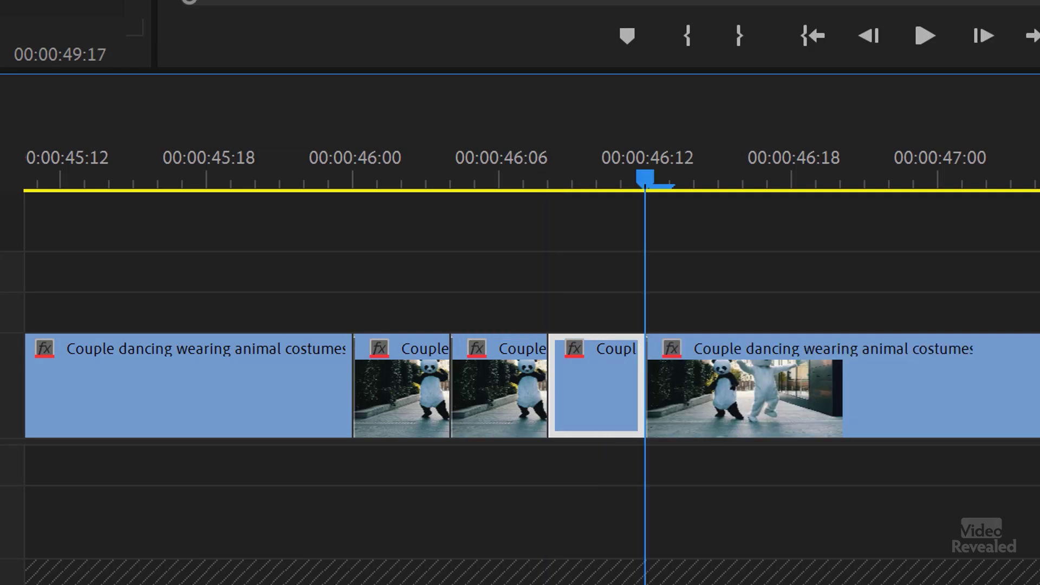
key(ctrl+k)
key(ctrl+k)
key(ctrl+k)
key(ctrl+k)
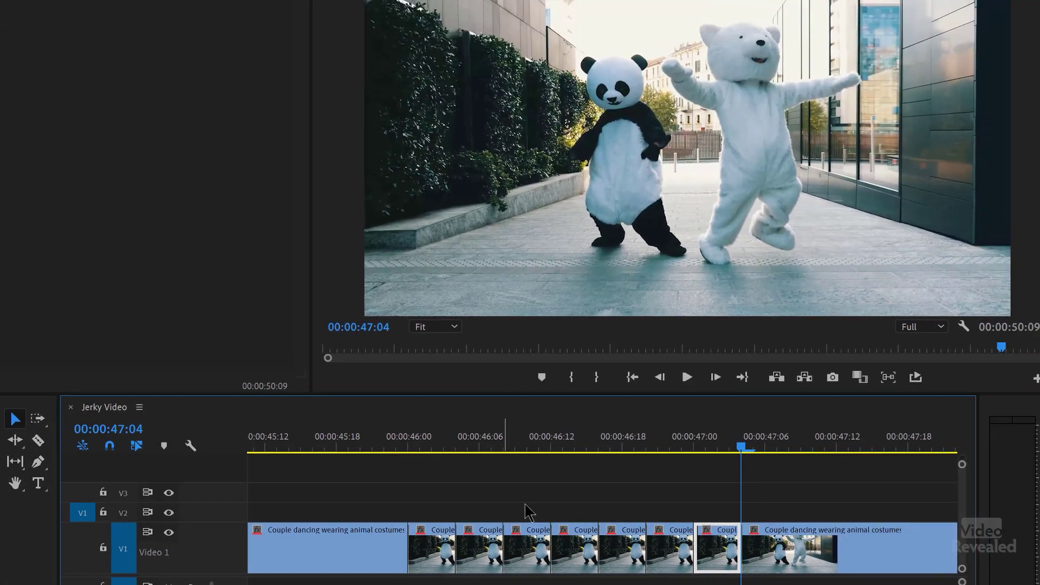
key(minus)
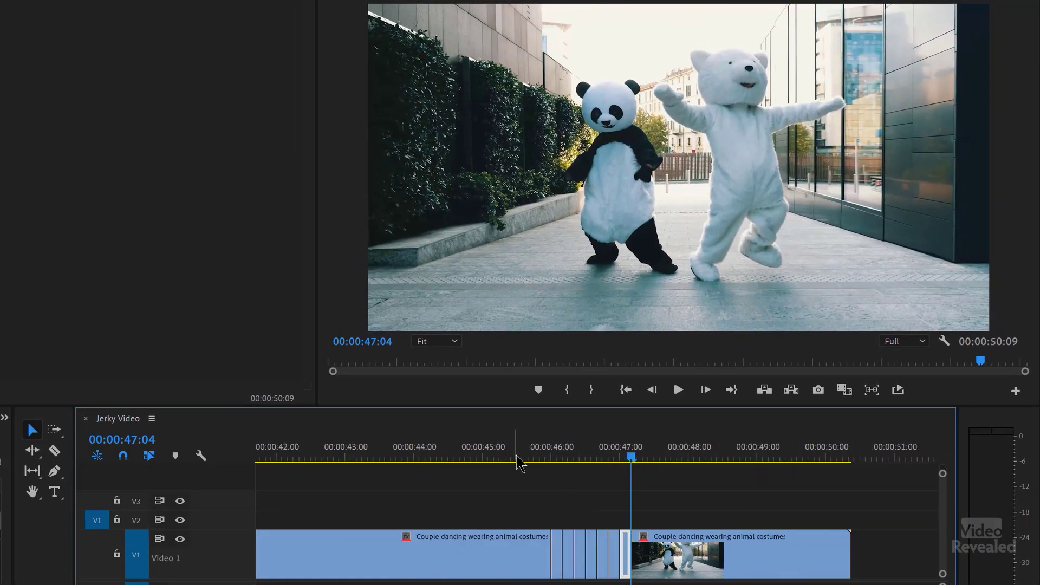
key(space)
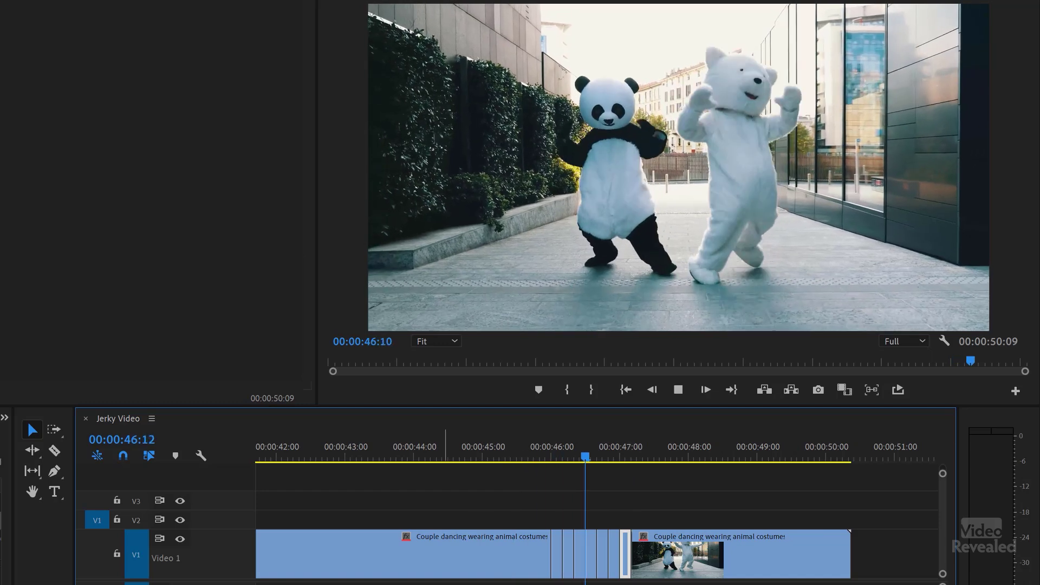
key(space)
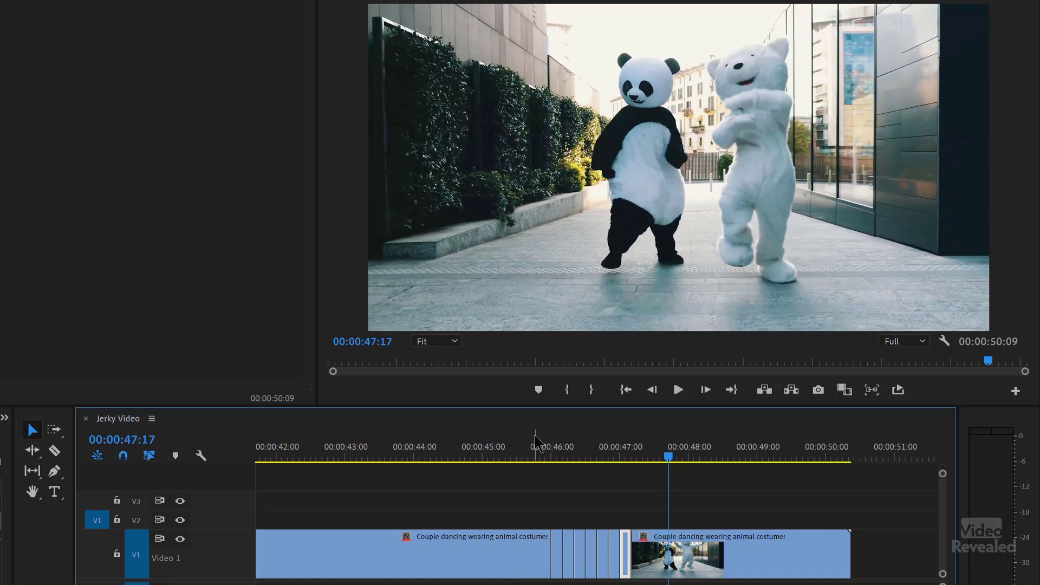
click(534, 453)
key(space)
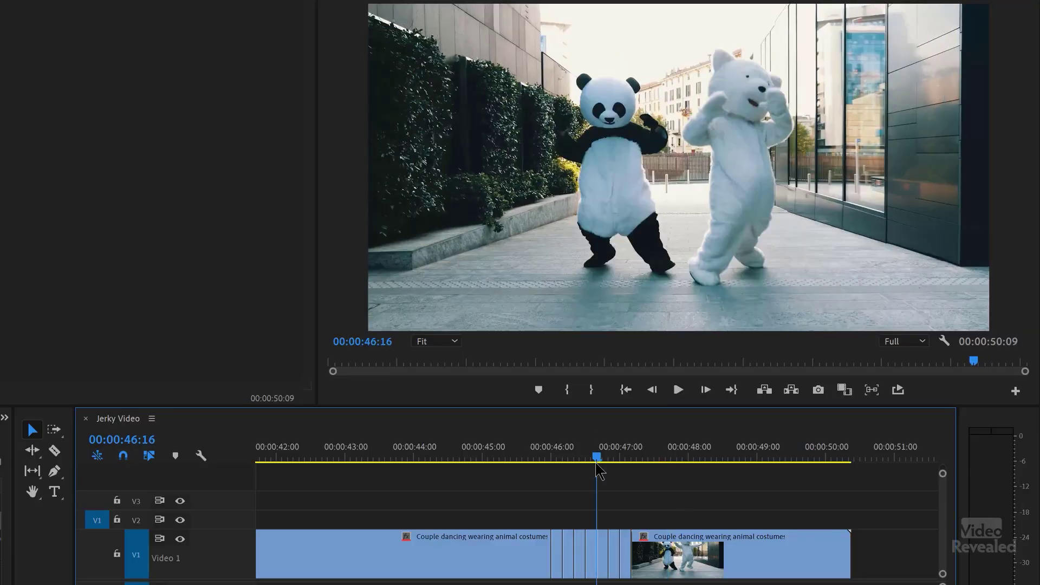
Review the stutter, then marquee the first clip and its slices and move them up to V2.
key(space)
key(space)
drag(598, 454, 570, 466)
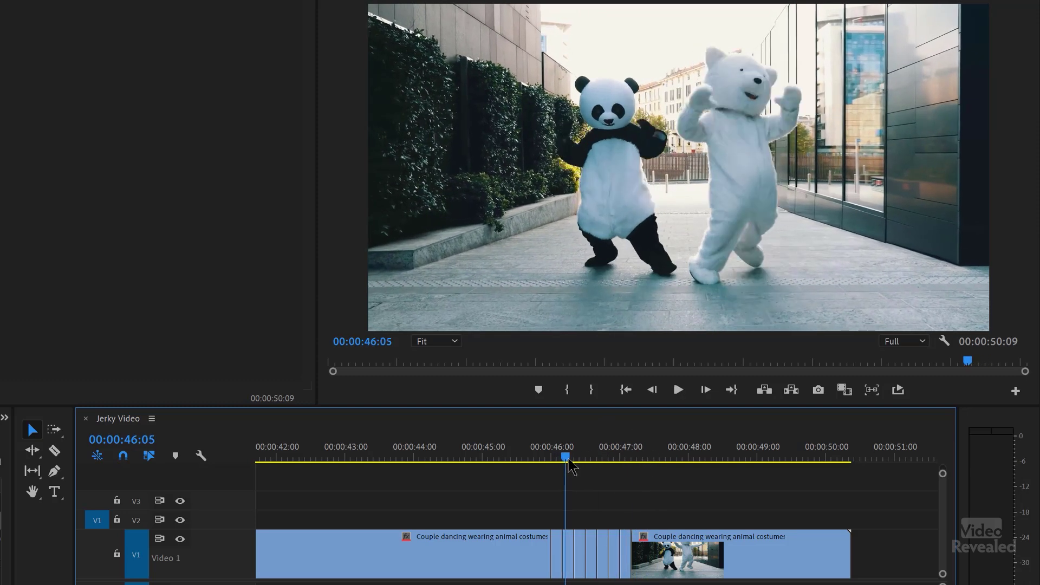
click(628, 460)
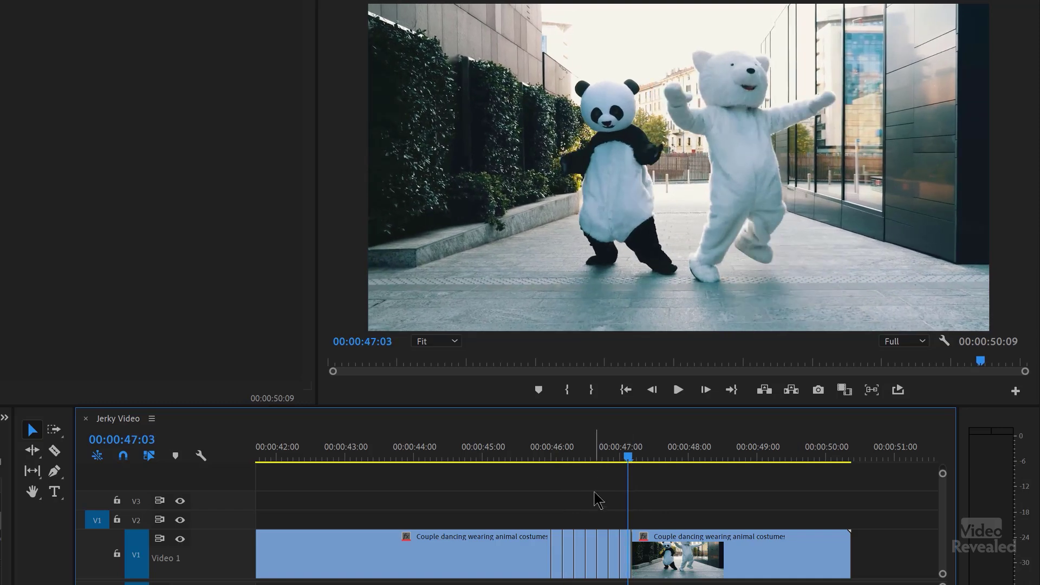
drag(599, 540, 582, 578)
click(718, 515)
drag(414, 491, 624, 554)
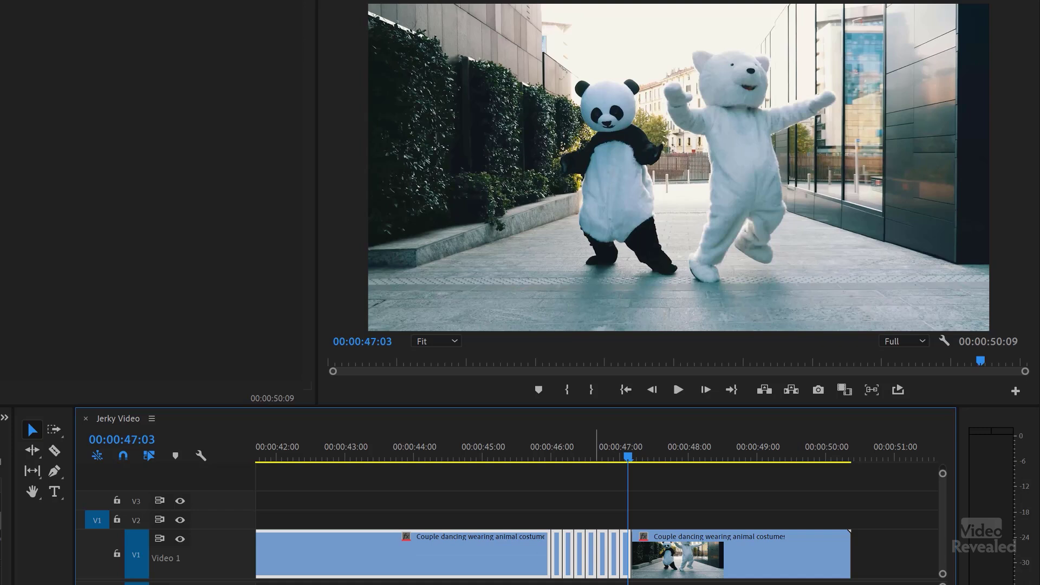
key(alt+Up)
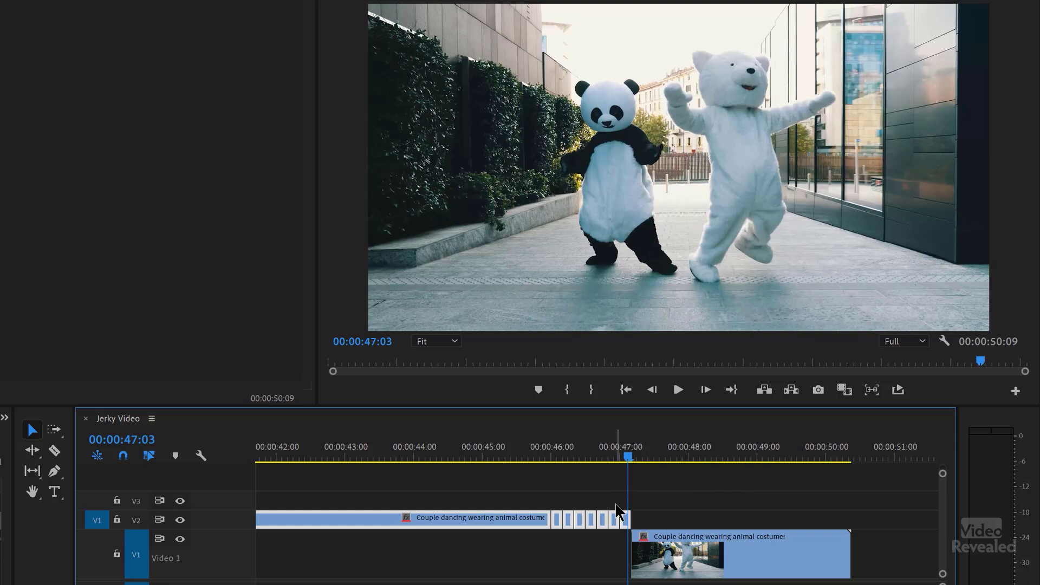
key(=)
Shift the later V1 clip one second earlier and play back the overlap from 45:19.
drag(421, 457, 468, 439)
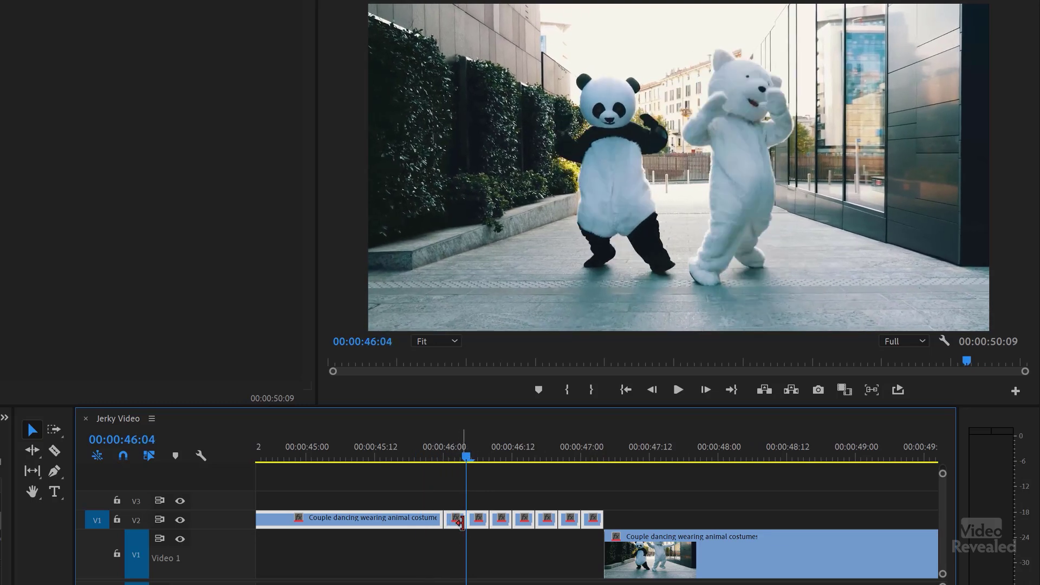
drag(679, 576, 528, 569)
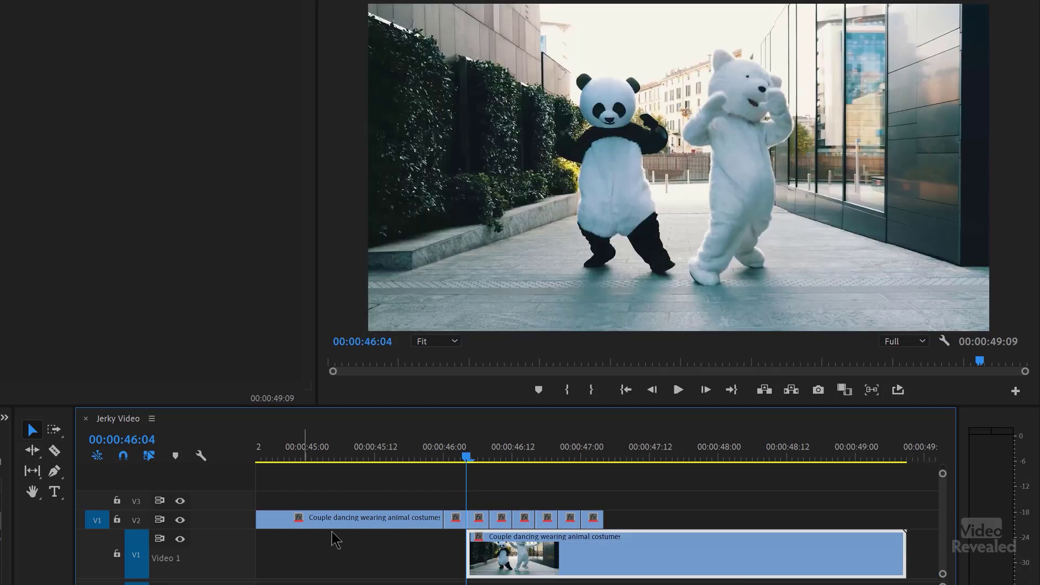
click(416, 454)
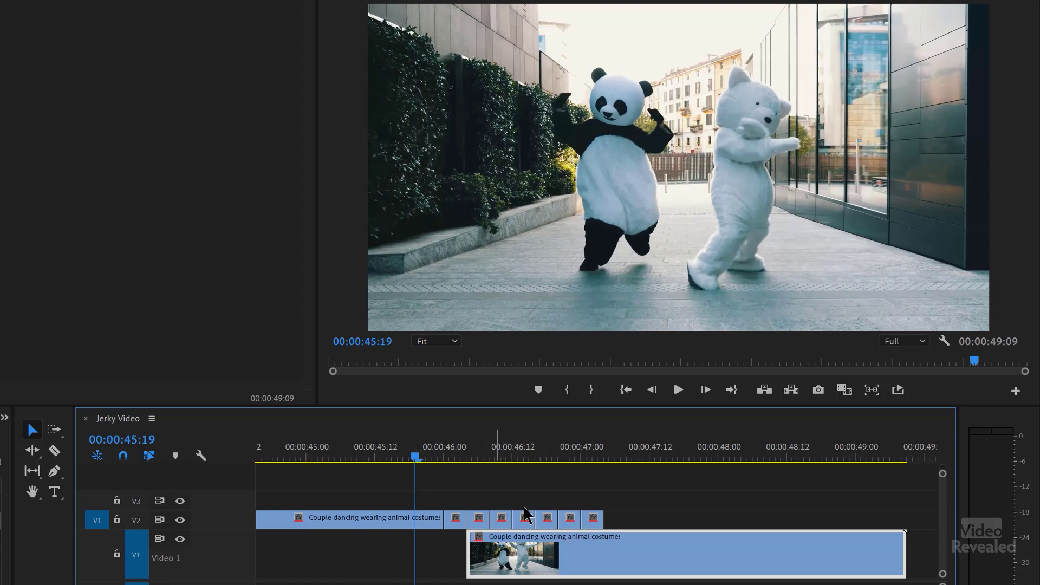
key(space)
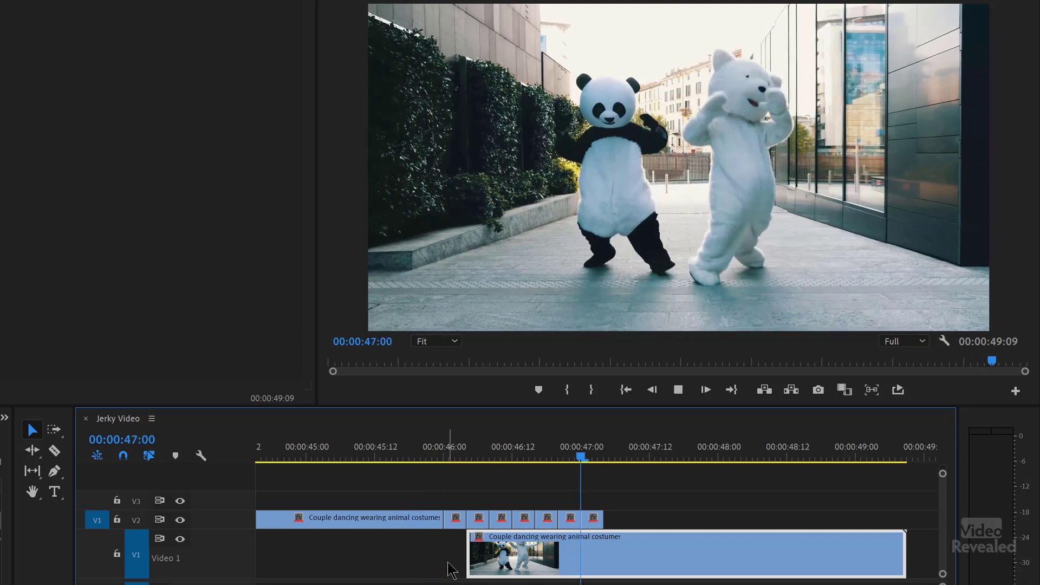
key(space)
click(413, 458)
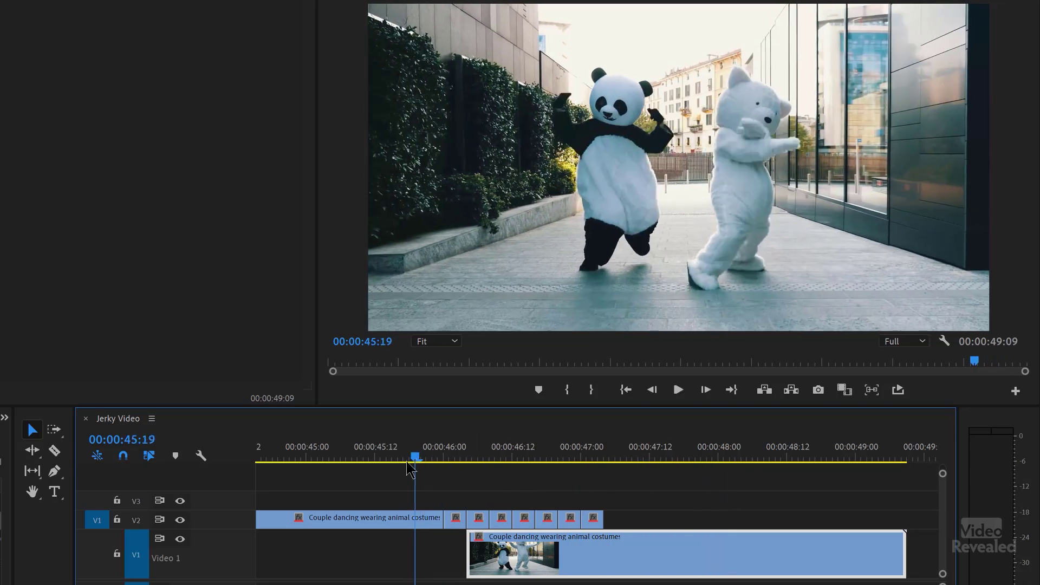
key(space)
Move the later V1 clip back to start right after the slices and replay from 45:22.
key(space)
drag(518, 457, 580, 450)
drag(498, 561, 636, 560)
click(435, 451)
key(space)
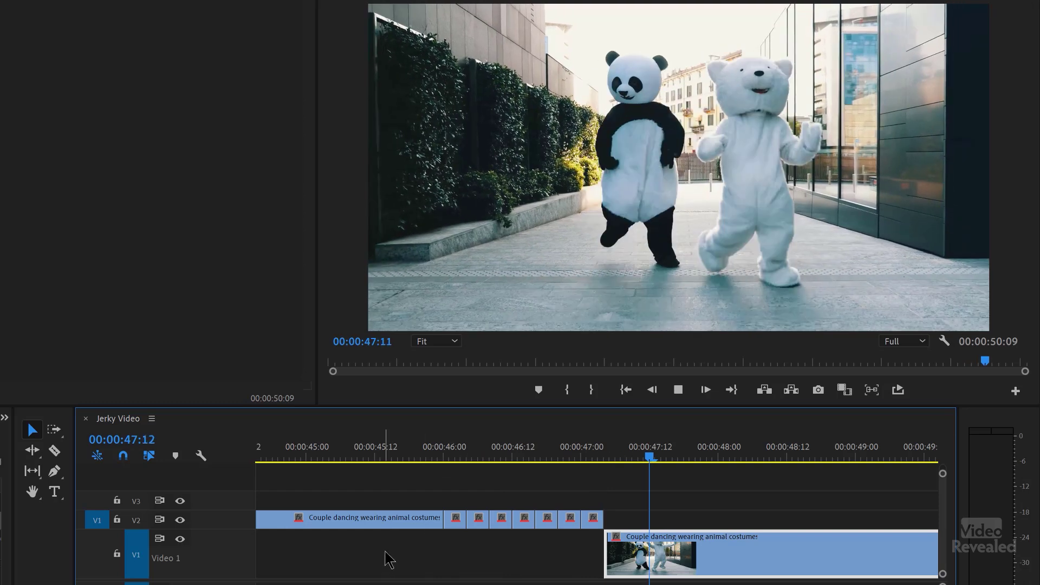
key(space)
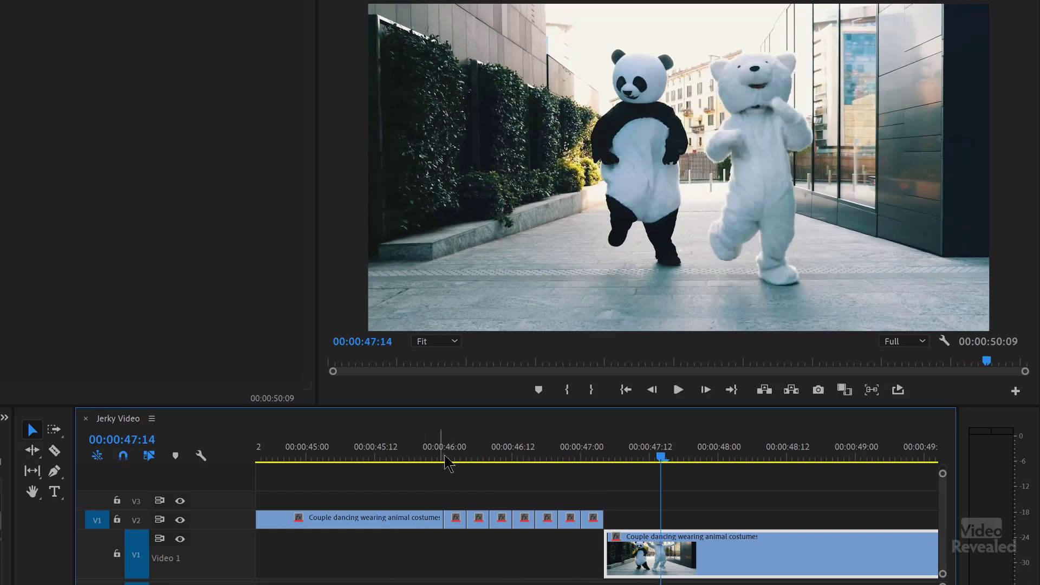
click(473, 450)
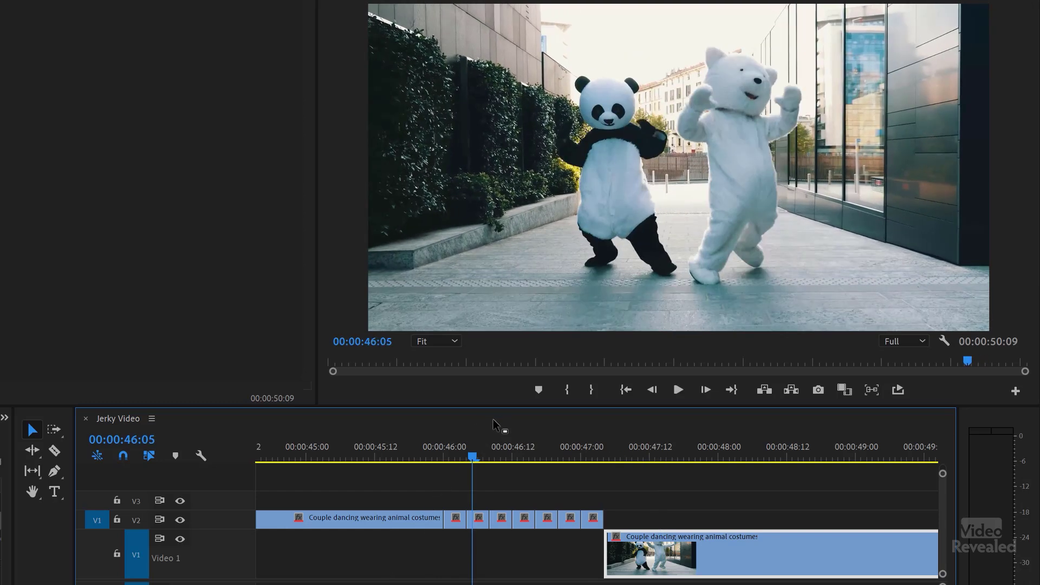
Select the second stutter slice on V2 and switch to the Color workspace.
scroll(234, 527, up, 2)
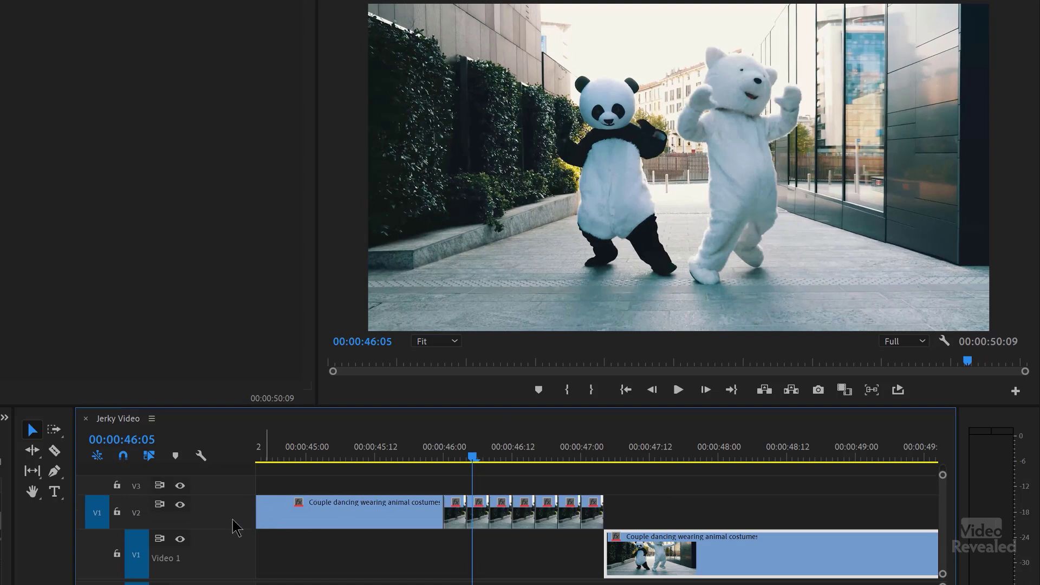
click(480, 456)
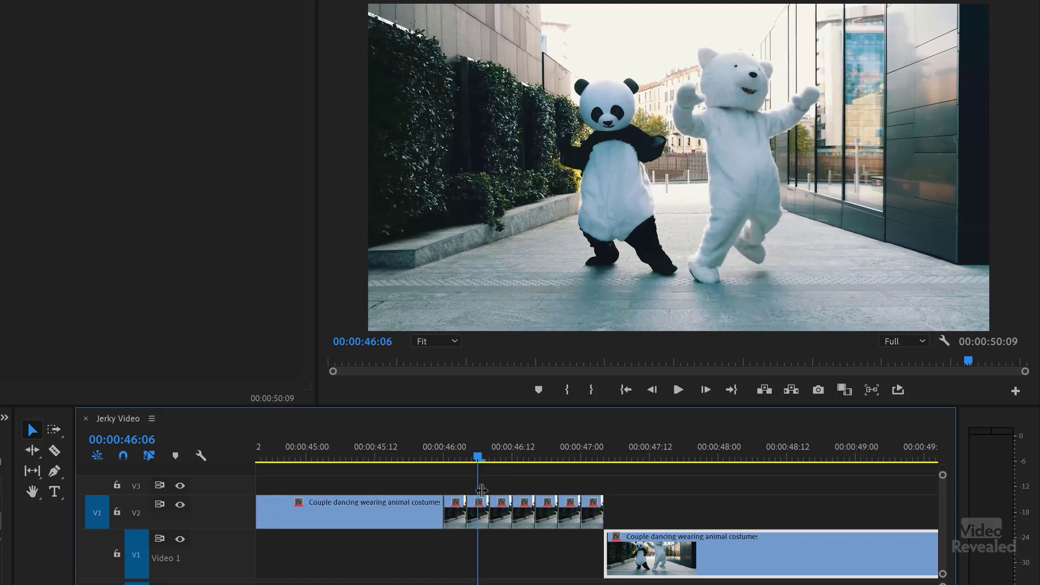
click(481, 506)
click(478, 513)
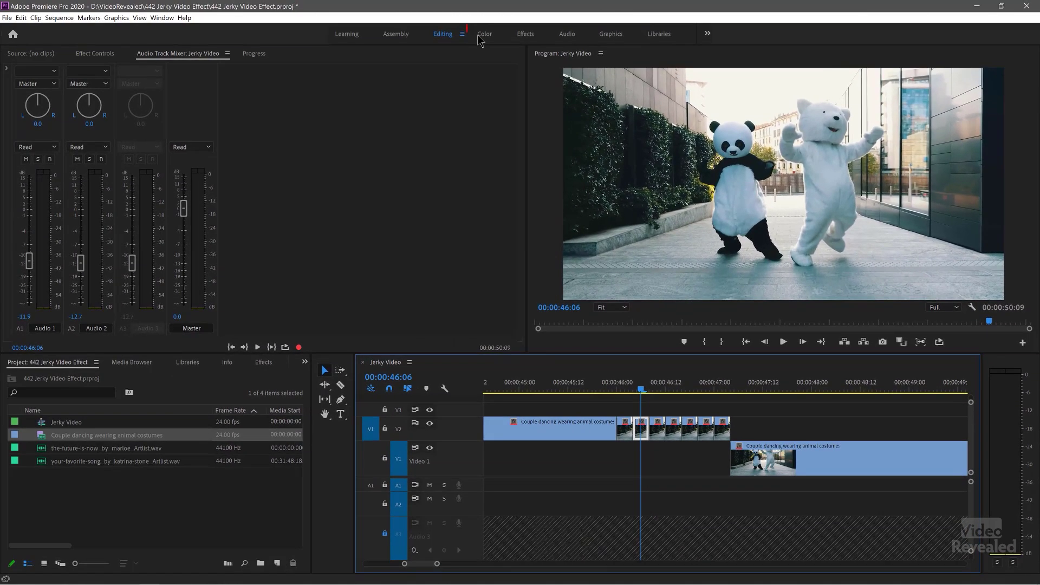
click(483, 38)
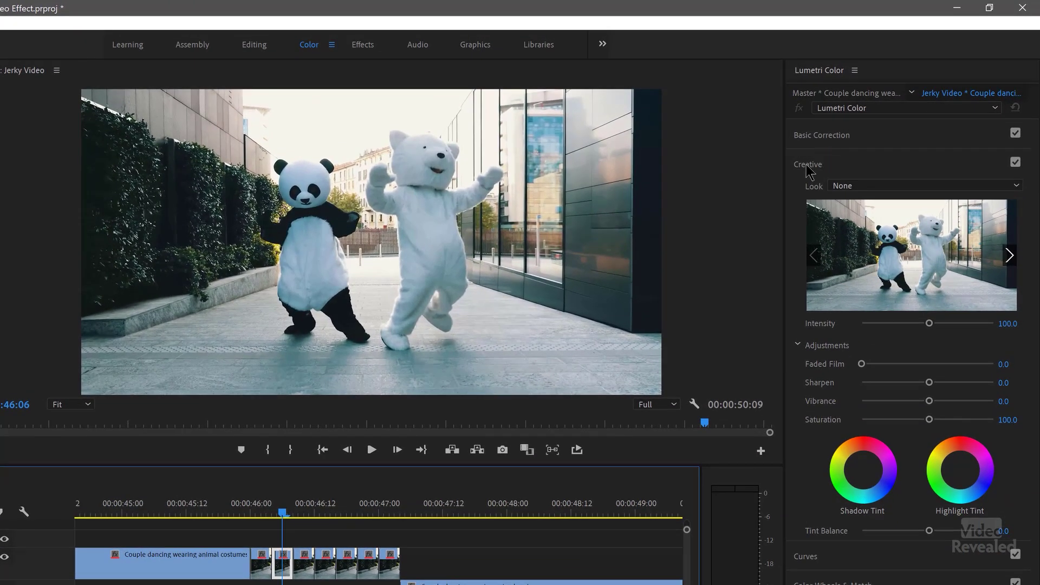
Apply the Azrael 93 look from Lumetri's Creative section, then scrub the slice from 46:01 to 46:10.
click(881, 126)
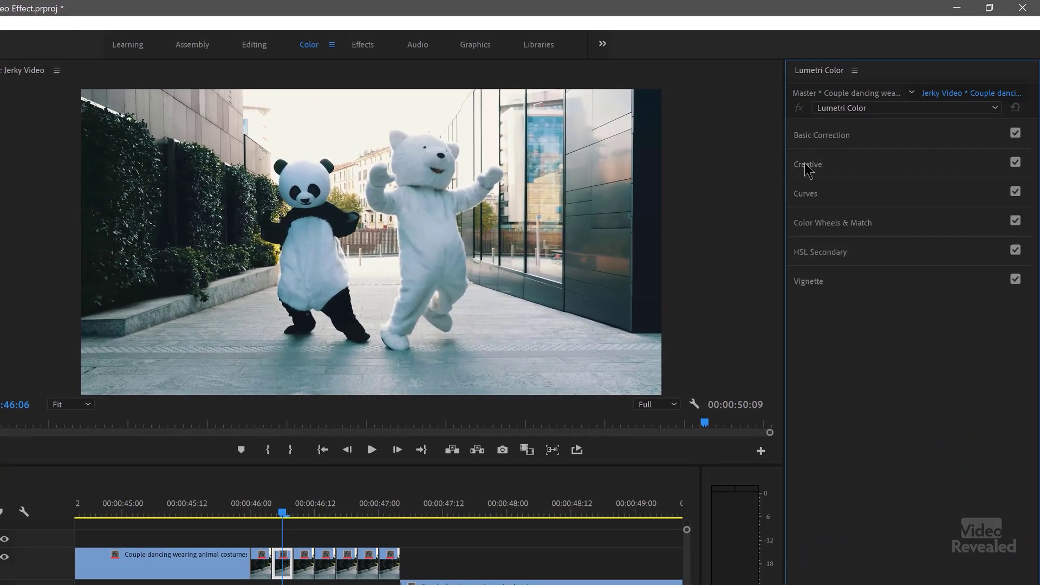
click(811, 165)
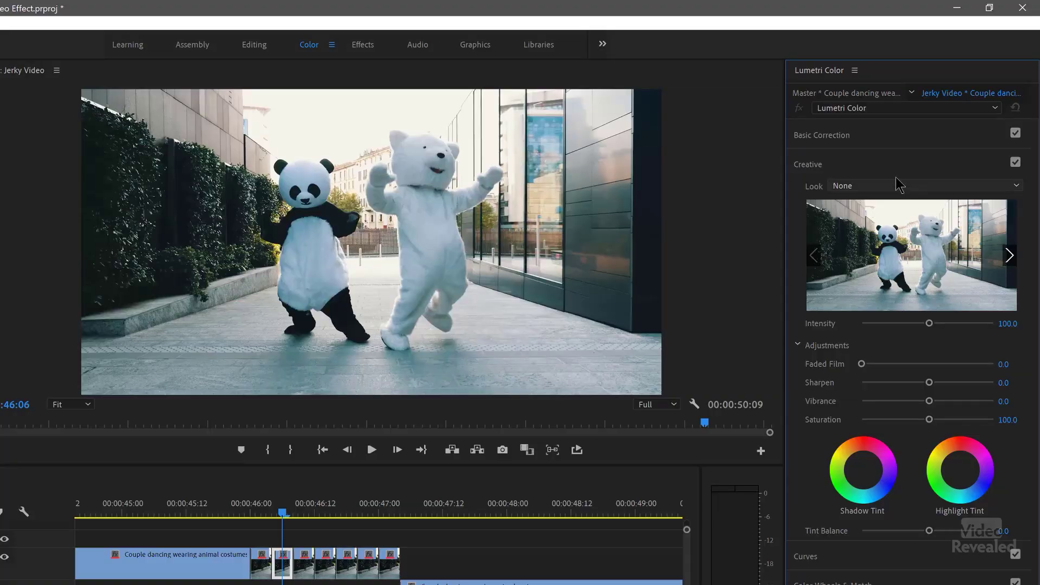
click(1011, 258)
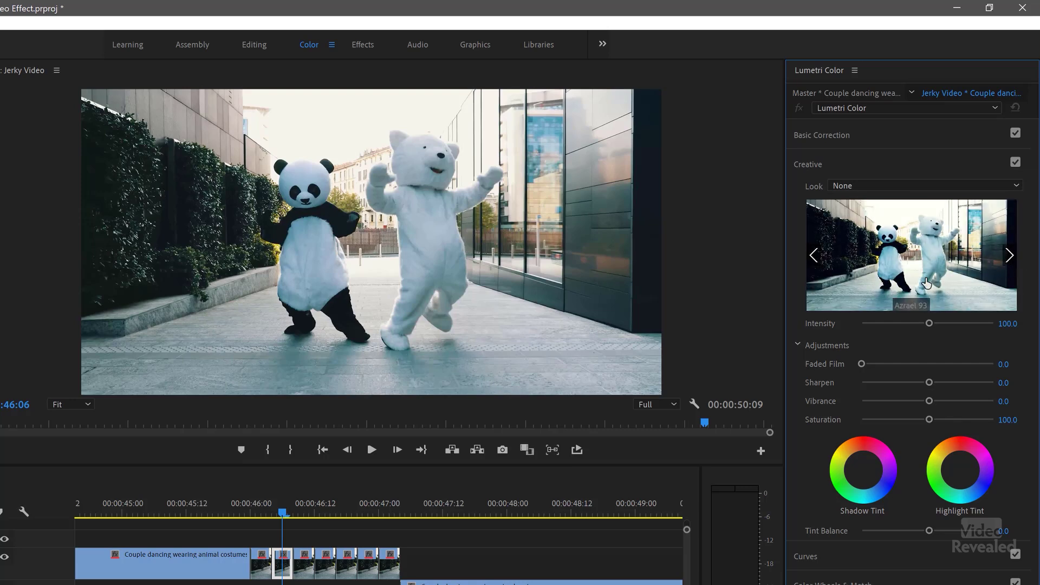
click(915, 264)
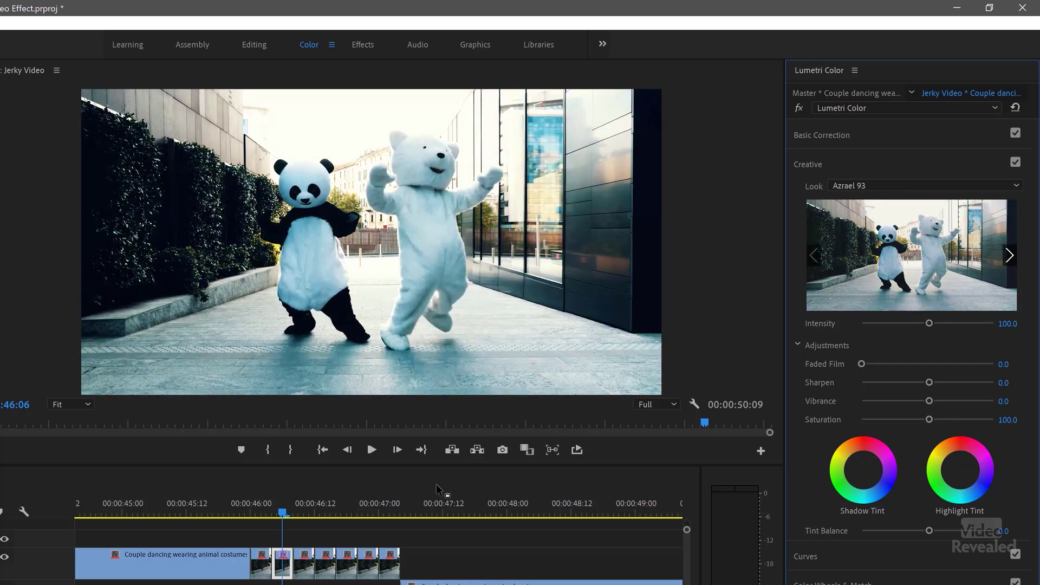
click(256, 514)
drag(268, 519, 329, 515)
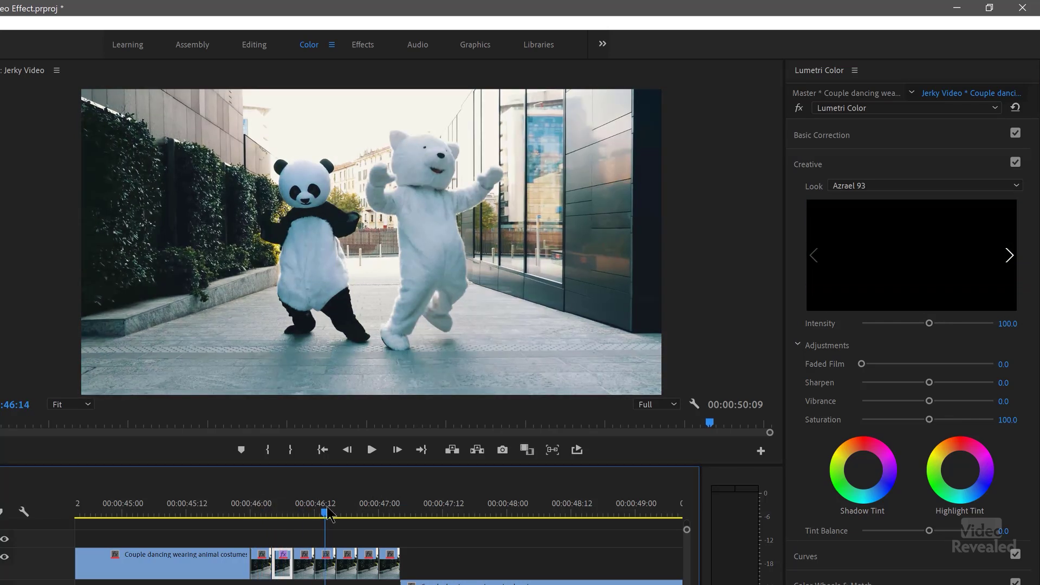
Select another slice, cycle the Creative look previews, and apply Monochrome Kodak 5218 Kodak 2395.
click(328, 569)
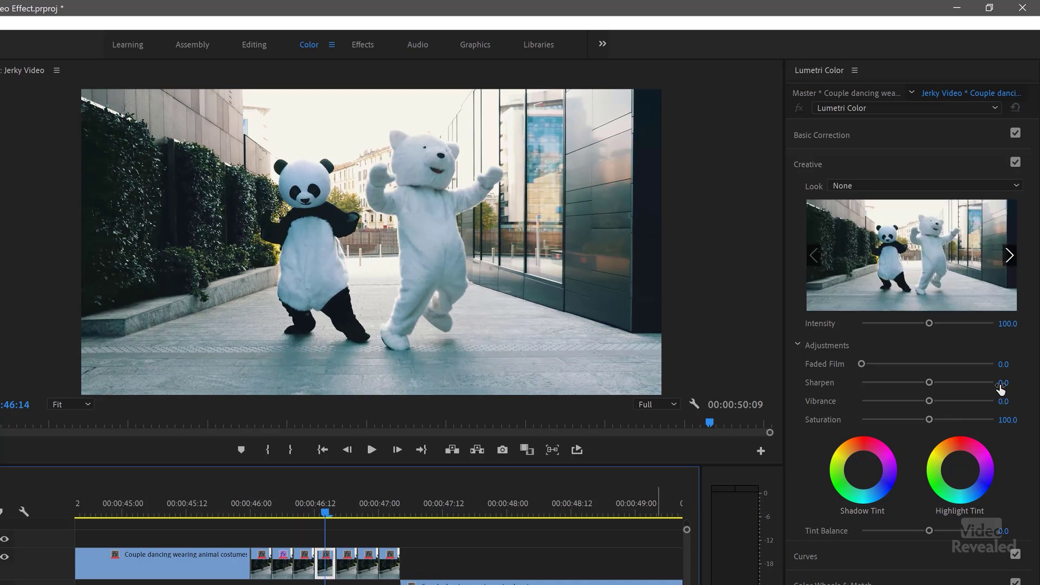
click(1011, 255)
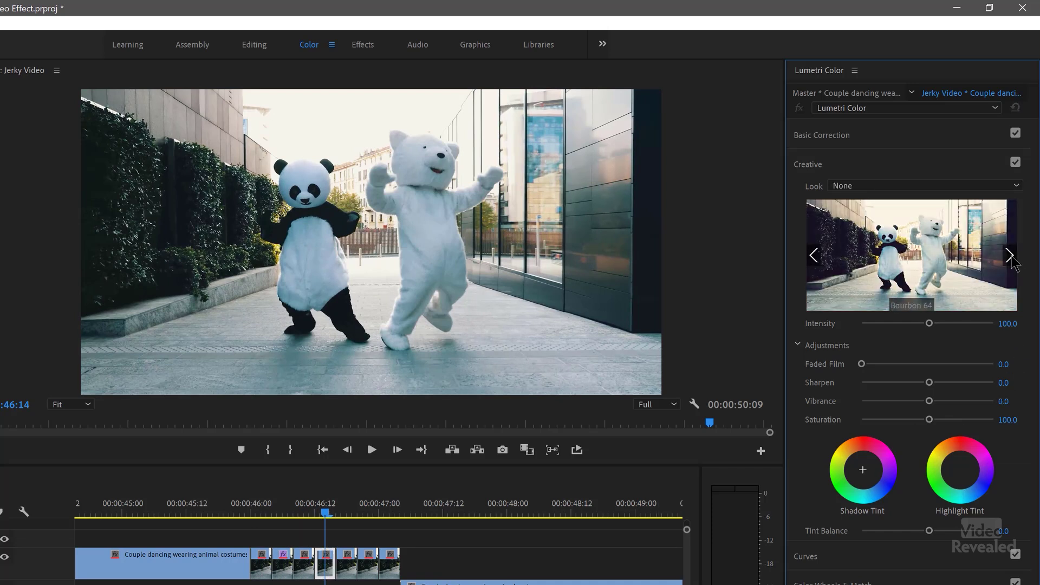
click(1011, 256)
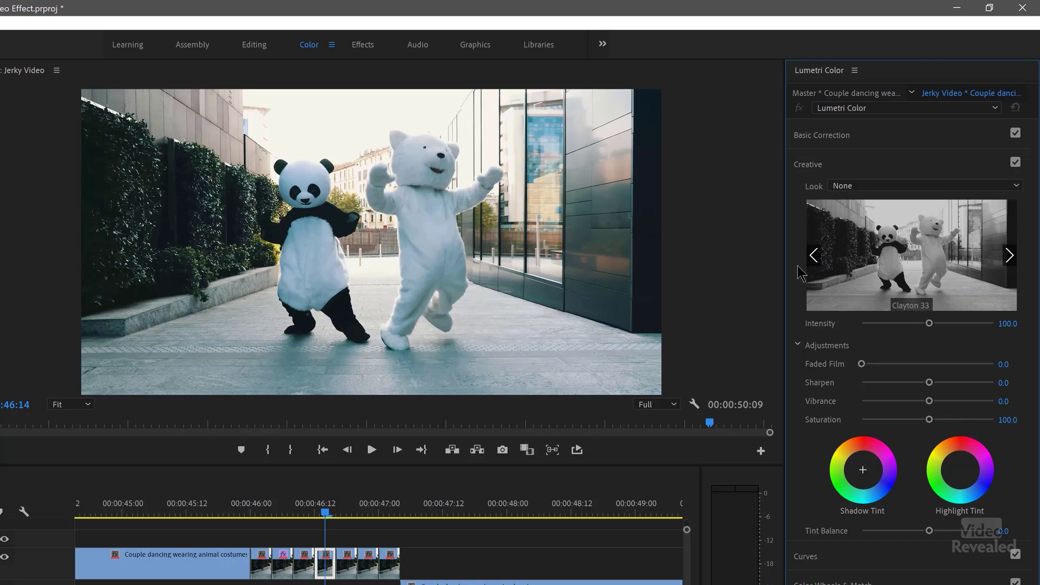
click(815, 258)
click(1006, 259)
click(1005, 259)
click(1005, 259)
click(1006, 259)
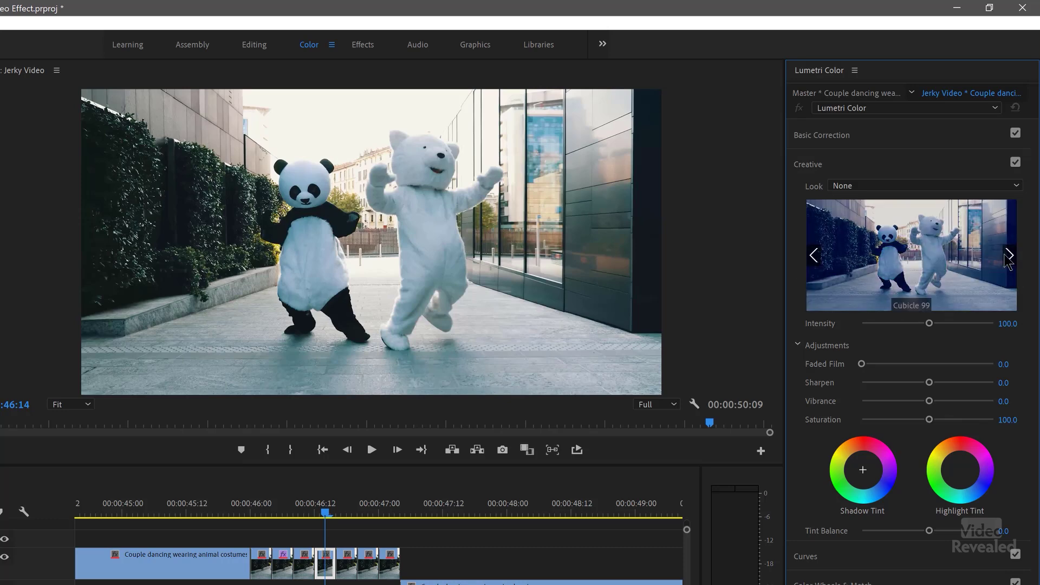
click(1007, 259)
click(1007, 259)
click(1007, 259)
click(1007, 258)
click(1008, 258)
click(1008, 258)
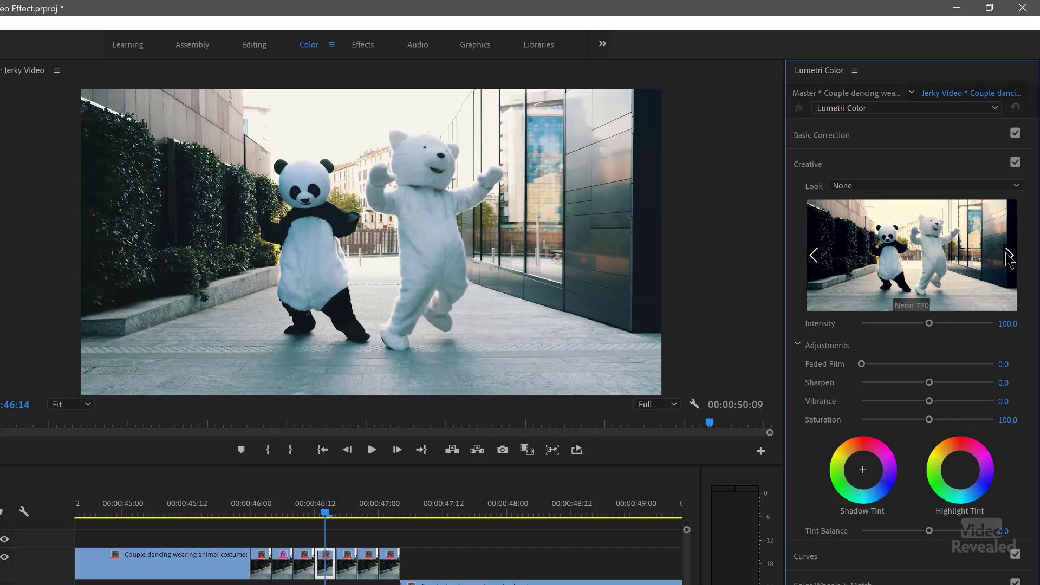
click(816, 258)
click(930, 254)
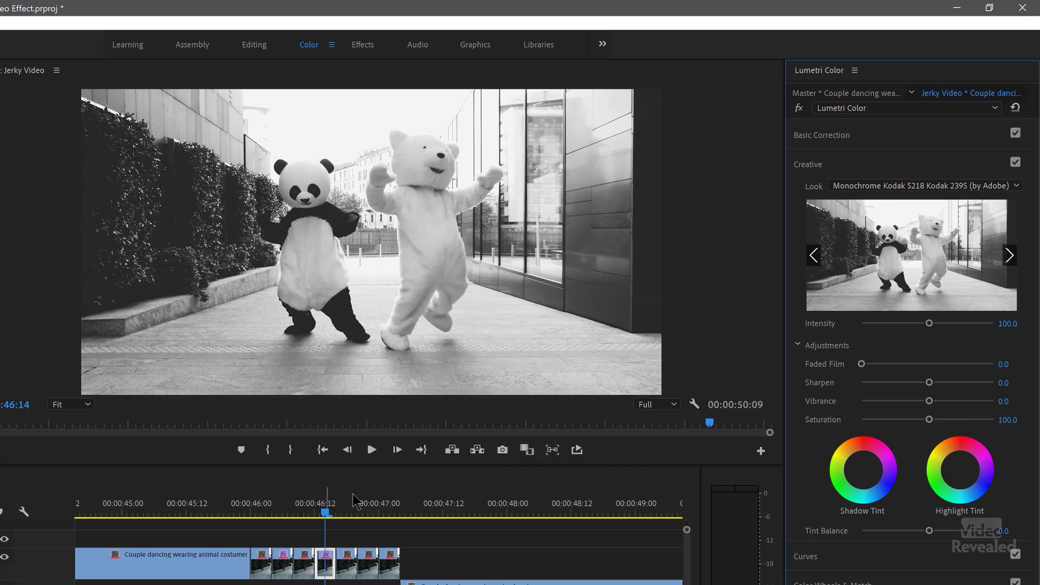
Select the next stutter slice and preview the Bourbon 64 look.
click(369, 504)
click(371, 577)
click(1010, 256)
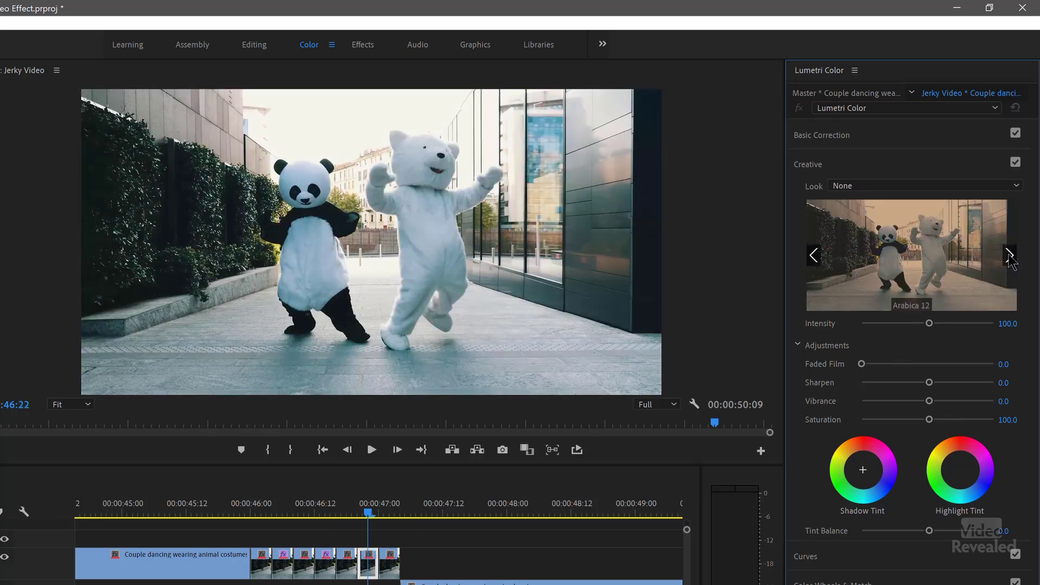
Choose SL GOLD TOBACCO from the Creative Look dropdown for this slice.
click(893, 187)
scroll(907, 444, down, 10)
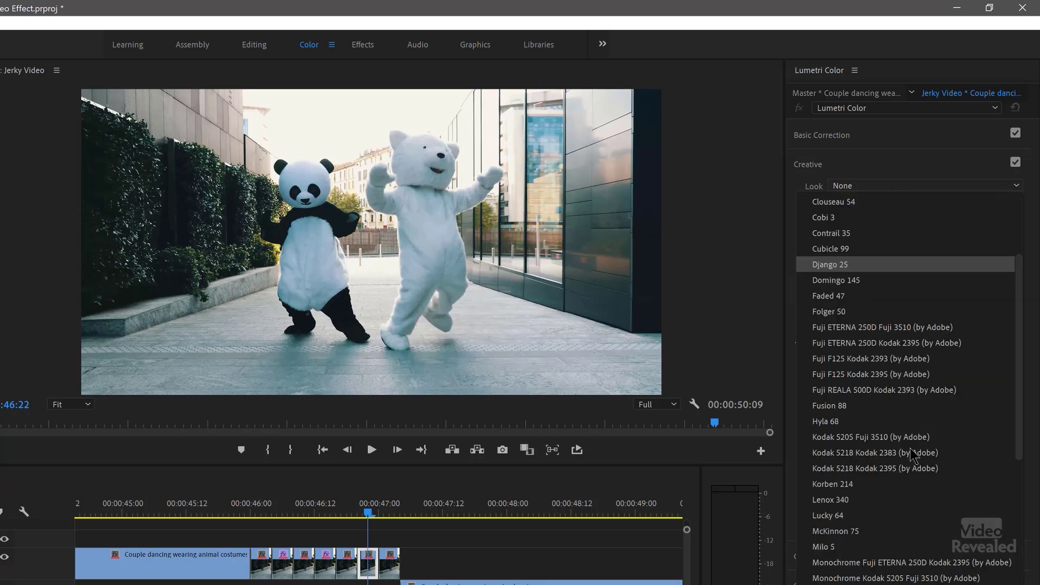
click(916, 417)
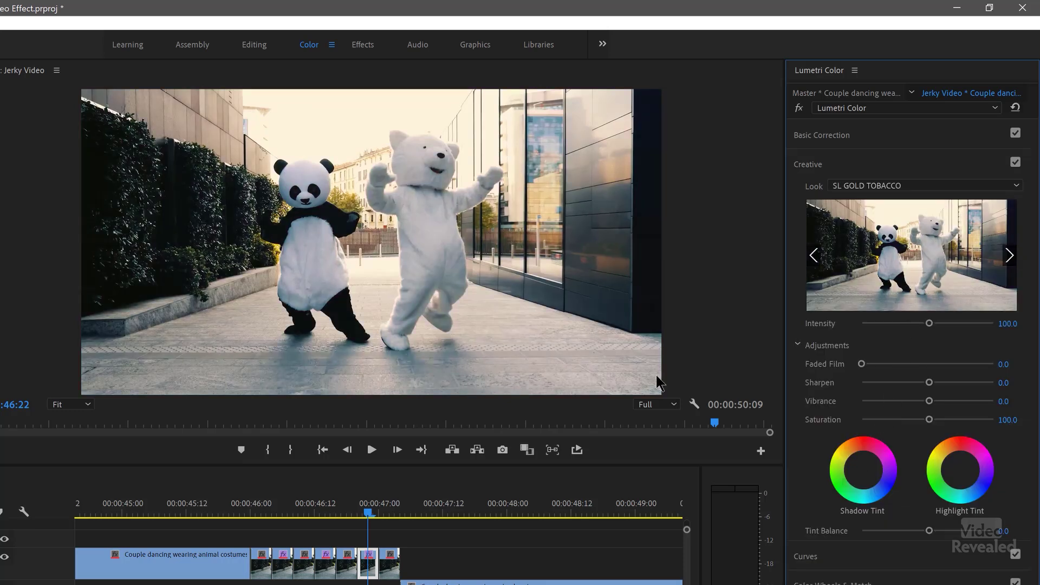
Play the graded stutter slices back several times, then scrub to around 00:00:30:00.
click(224, 506)
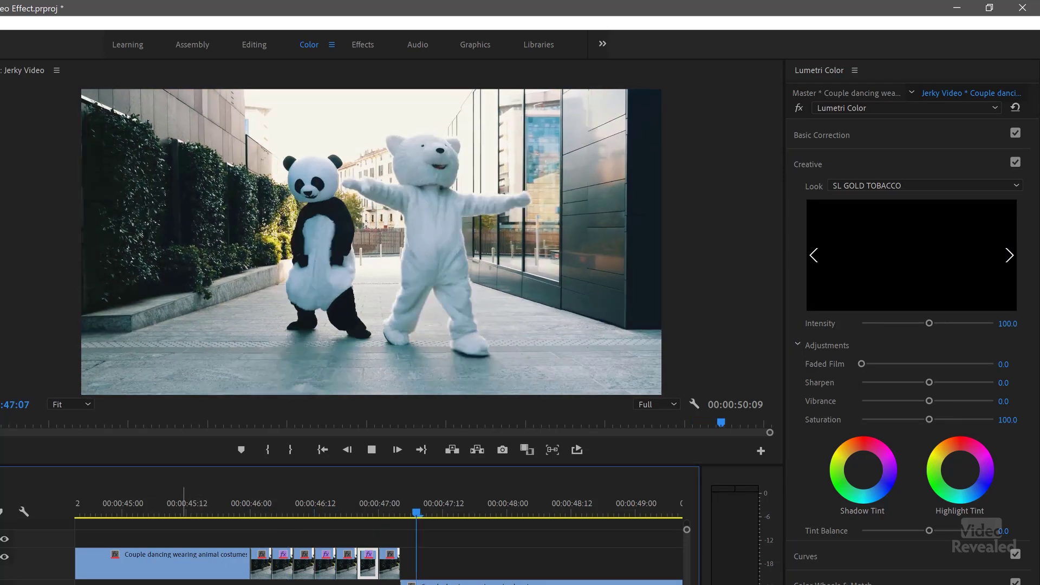
key(space)
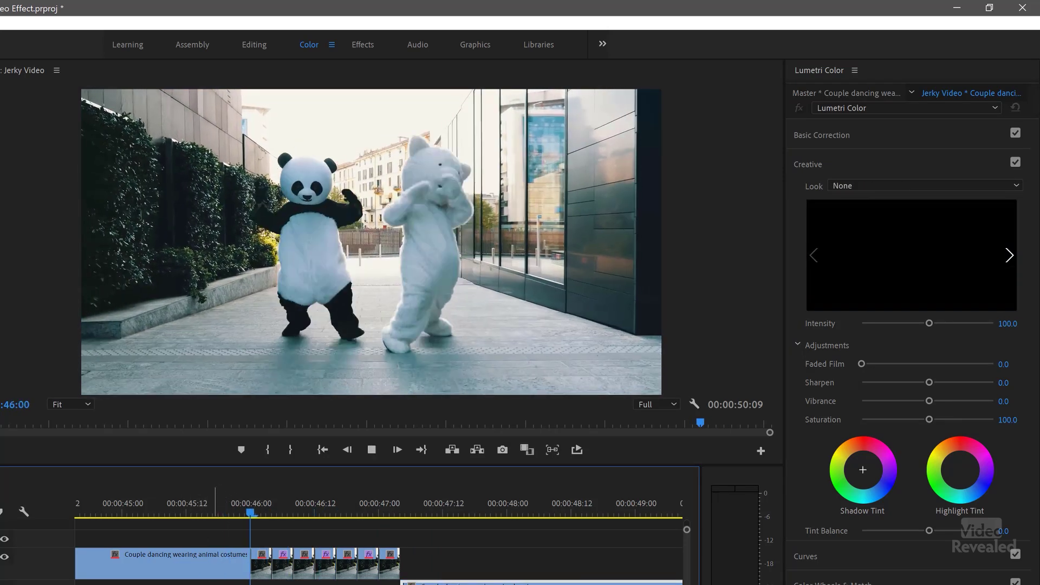
click(229, 506)
key(space)
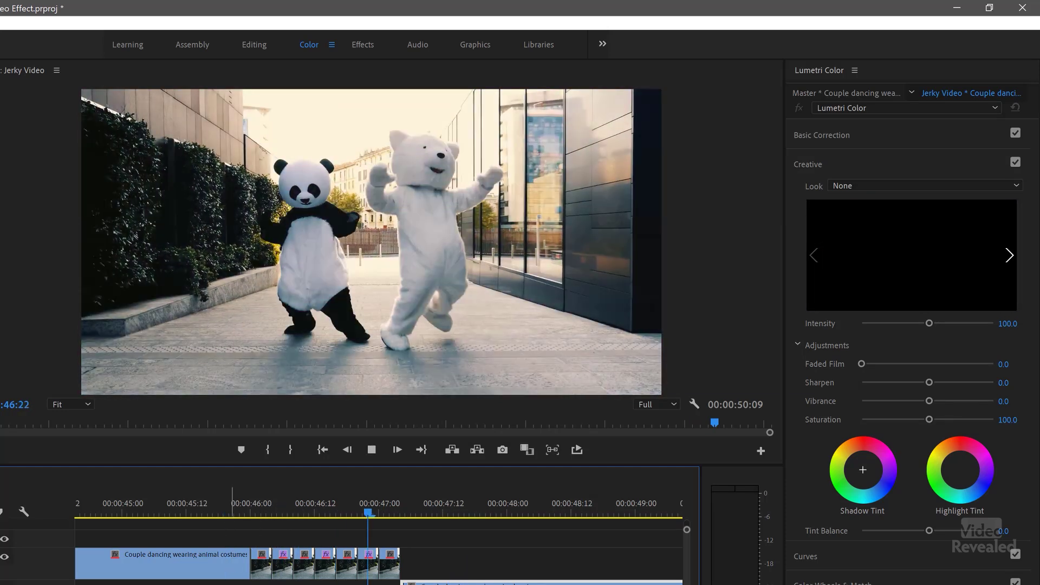
key(space)
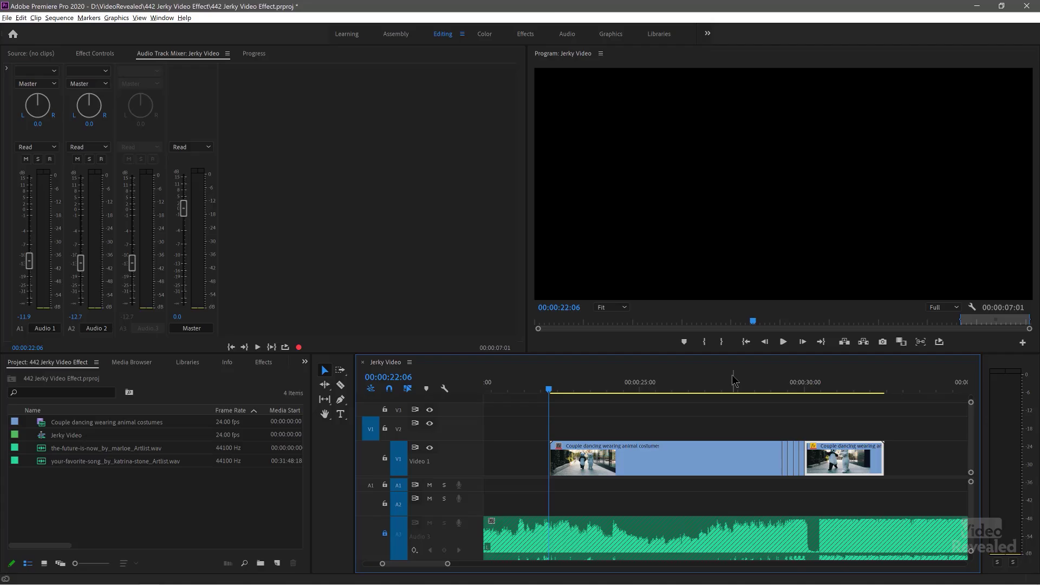
drag(548, 382, 805, 384)
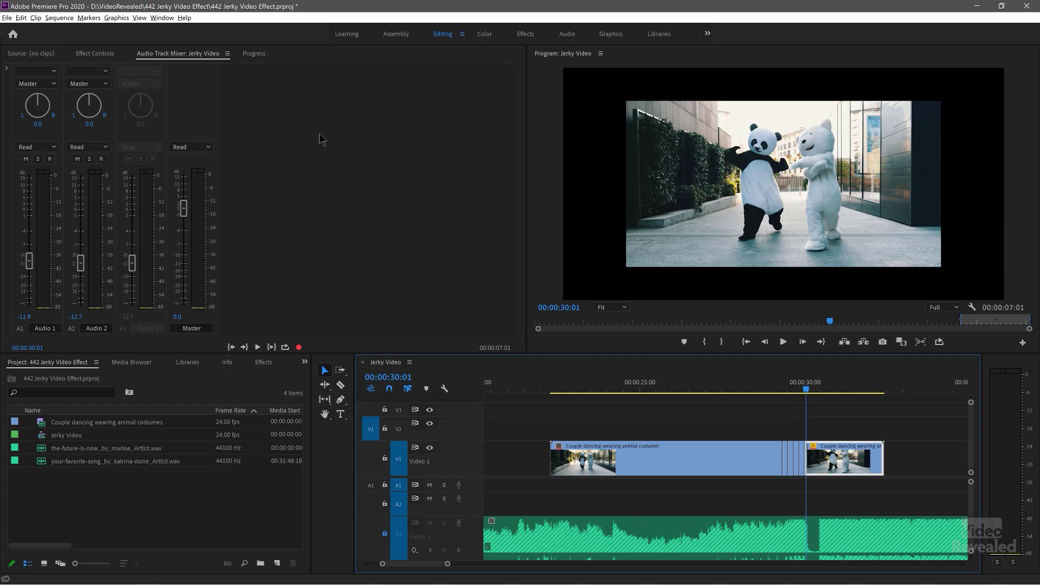
Add a starting Scale keyframe at 71.4 on the clip near 00:00:30:00.
click(95, 53)
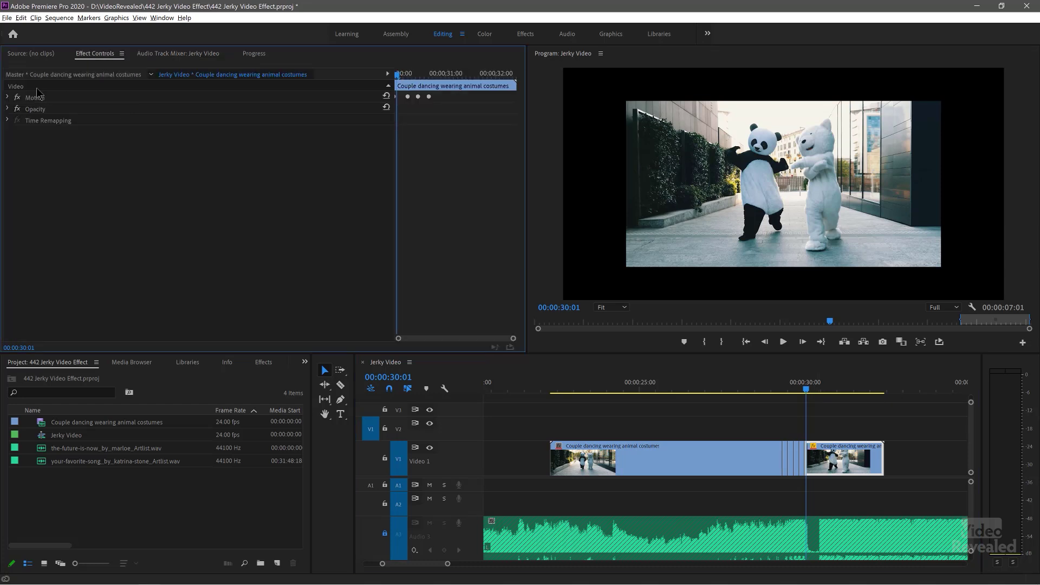
click(7, 98)
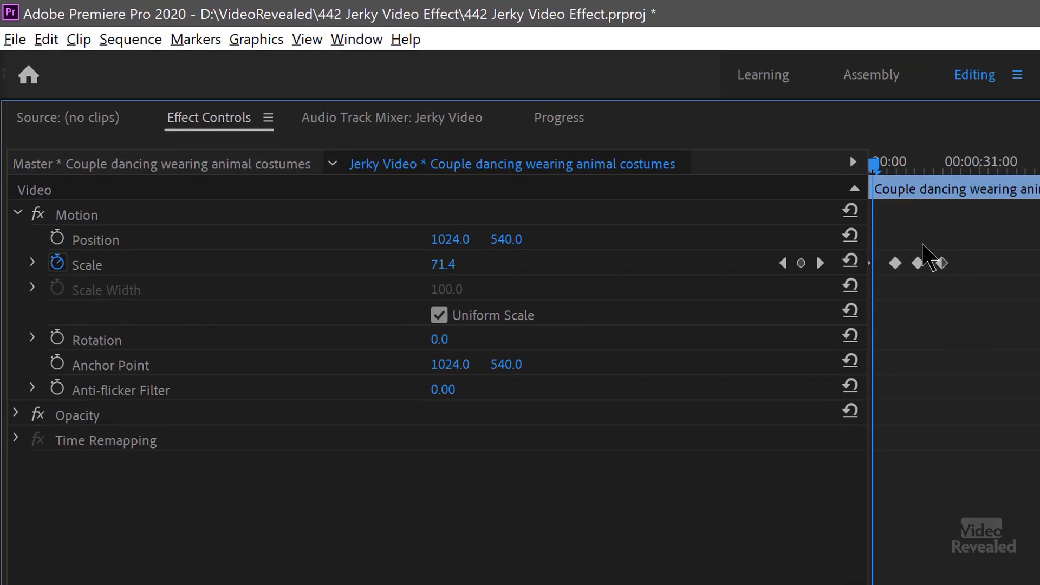
click(801, 264)
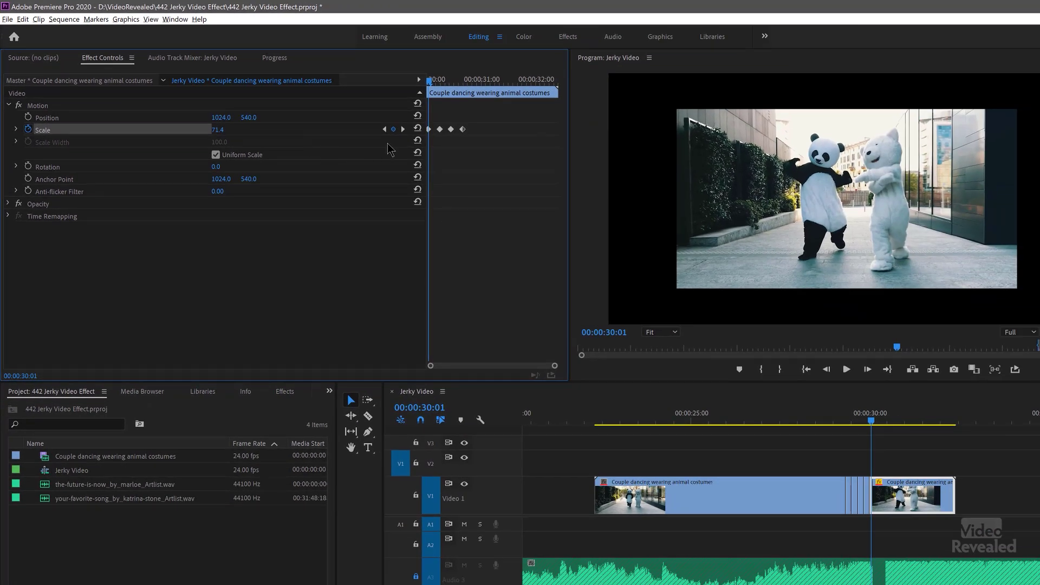
Step through the Scale keyframes at 0.0, 174.0 and 100.0, then play the punch from 00:00:30:00.
click(403, 130)
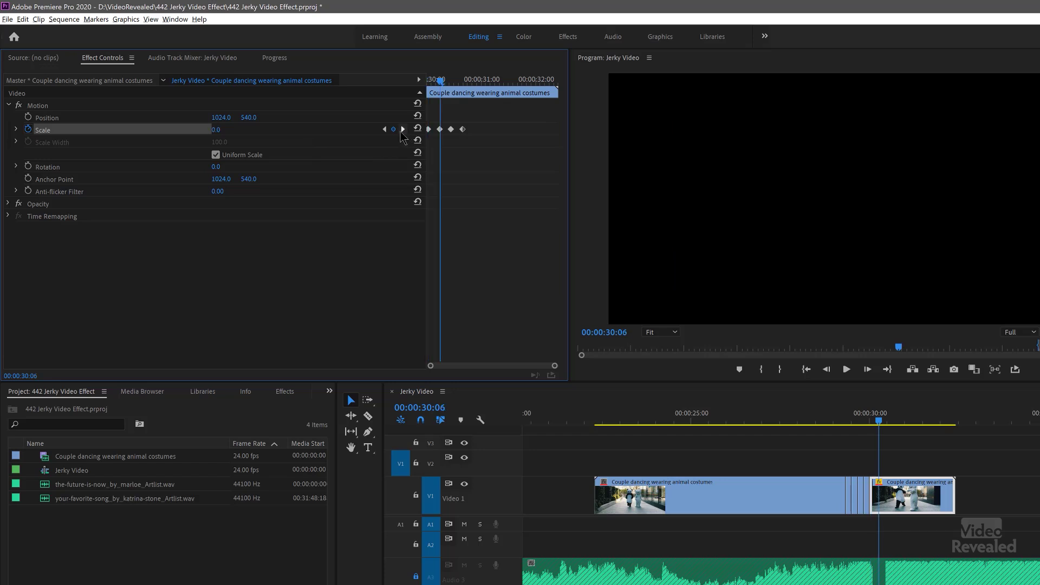
click(403, 130)
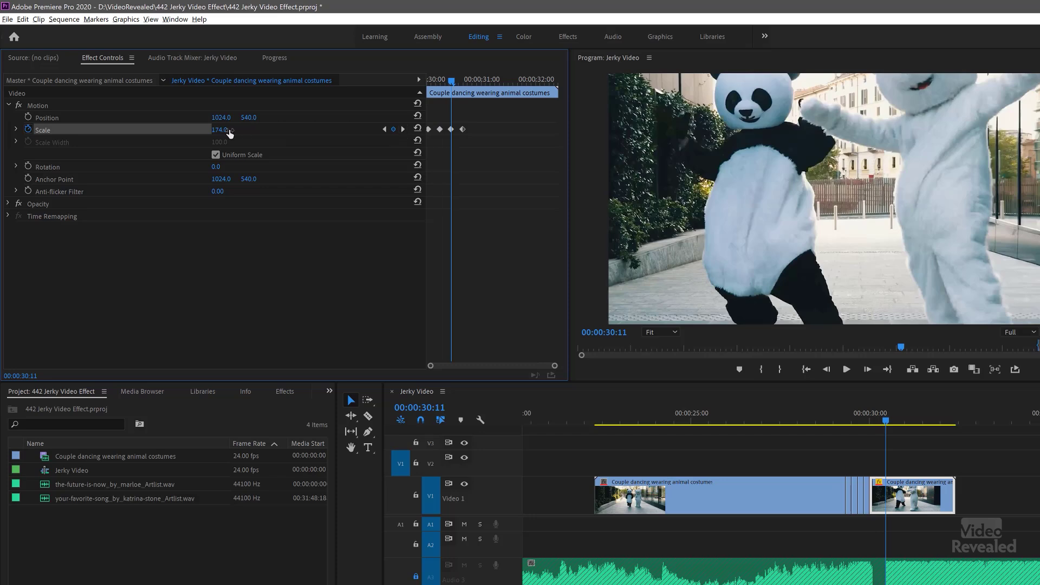
click(403, 130)
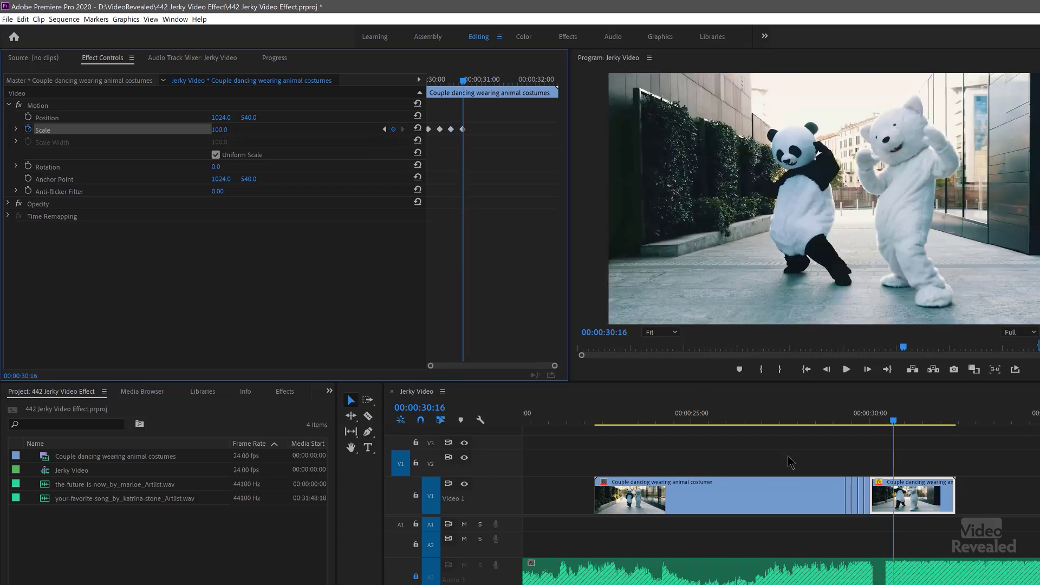
drag(474, 85, 351, 94)
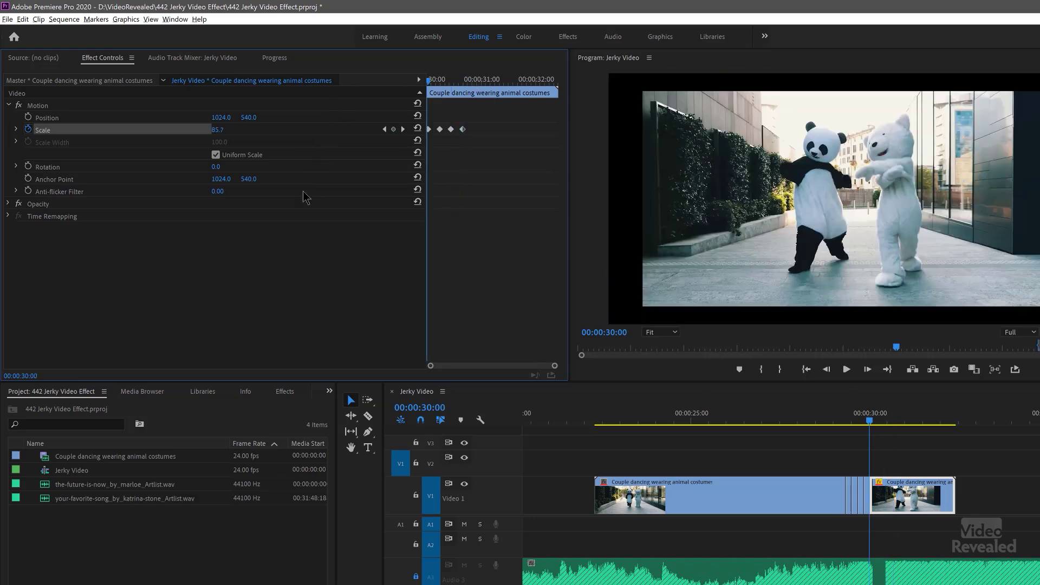
key(space)
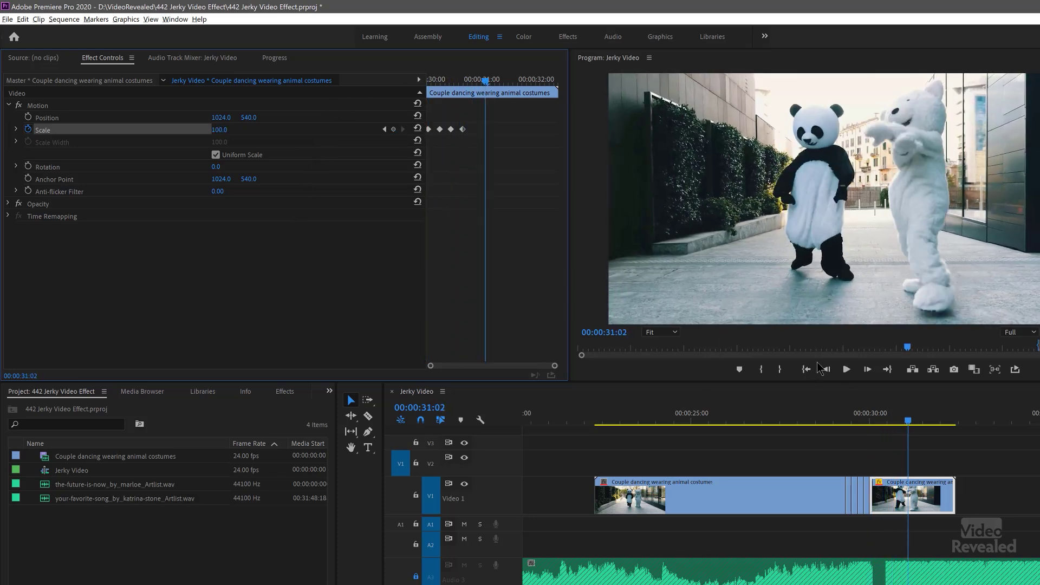
click(855, 412)
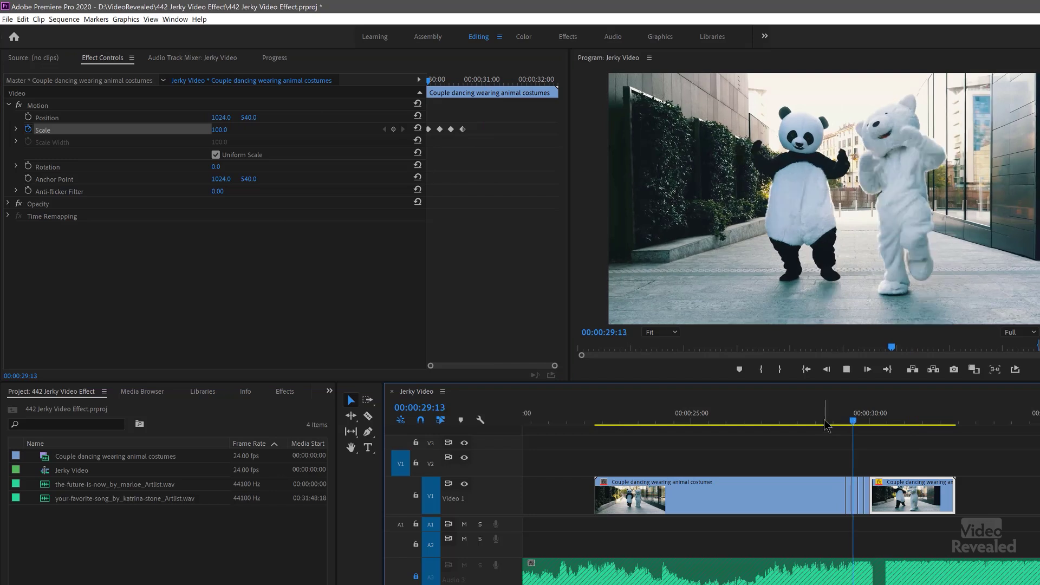
key(space)
key(space)
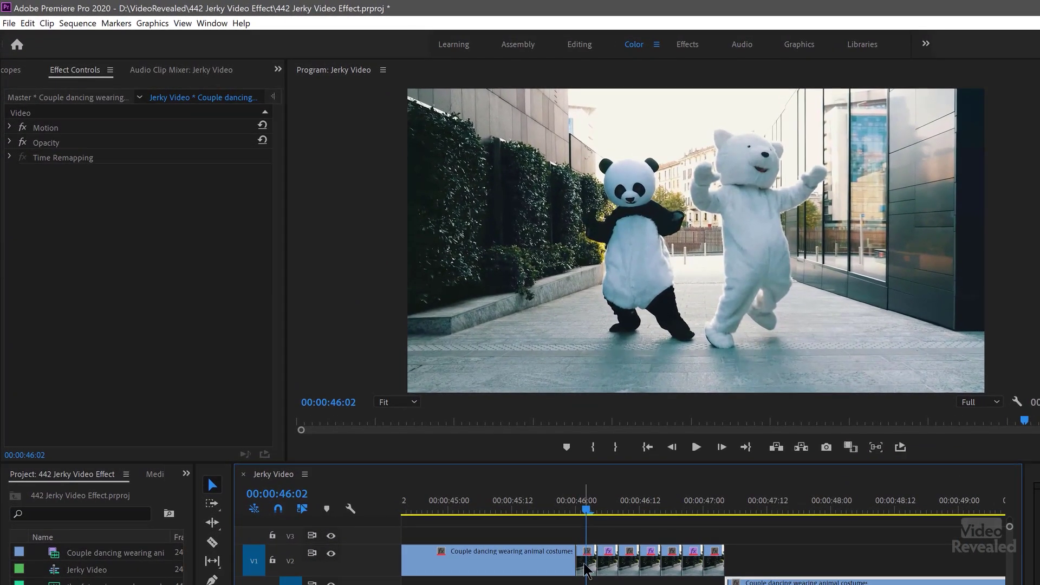
Reverse the four-frame stutter slice at 00:00:46:00 via Speed/Duration, then scrub across it to check.
key(=)
key(=)
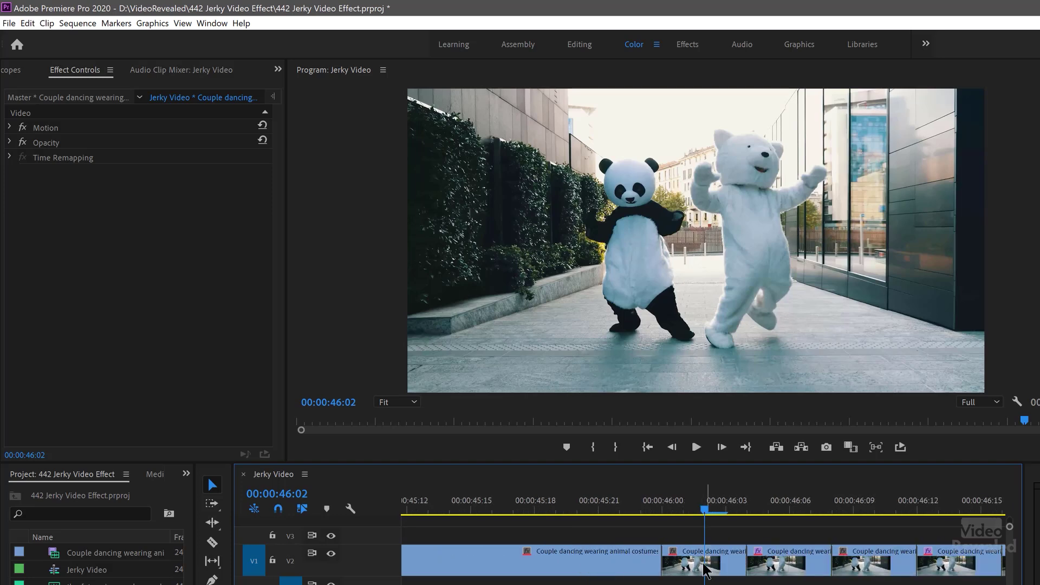
right_click(703, 565)
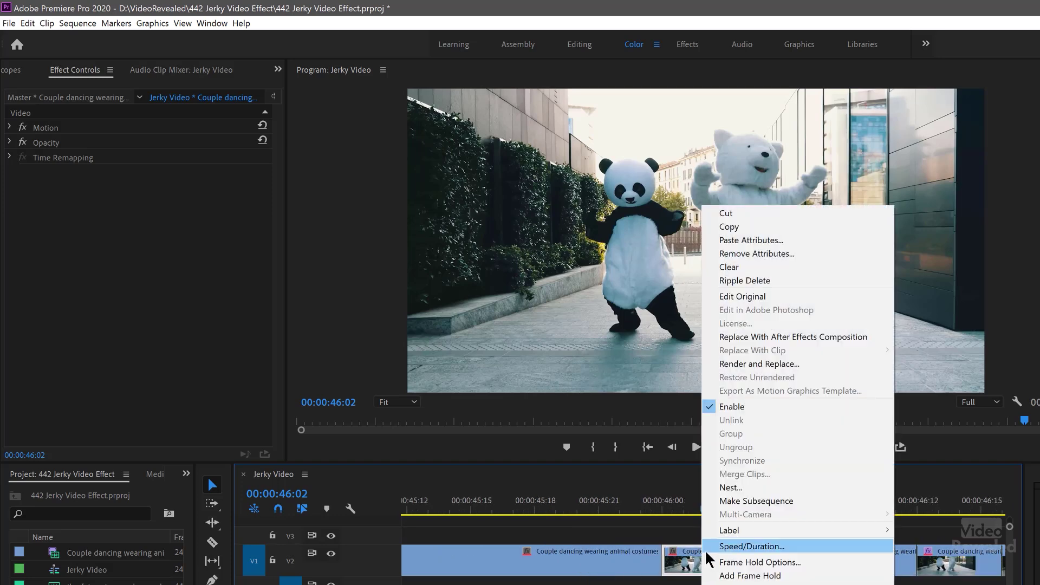
click(789, 546)
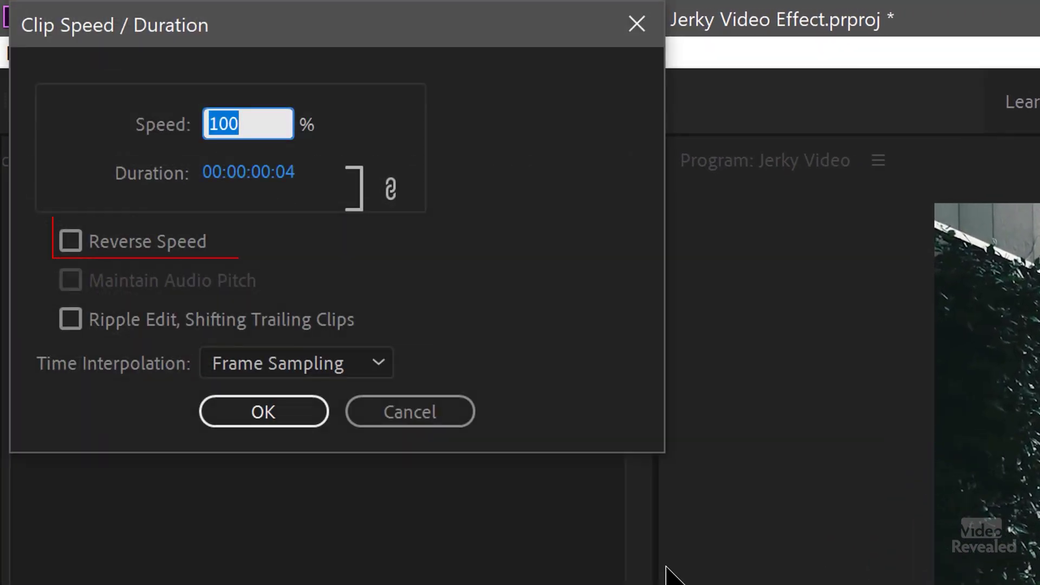
click(147, 241)
click(298, 413)
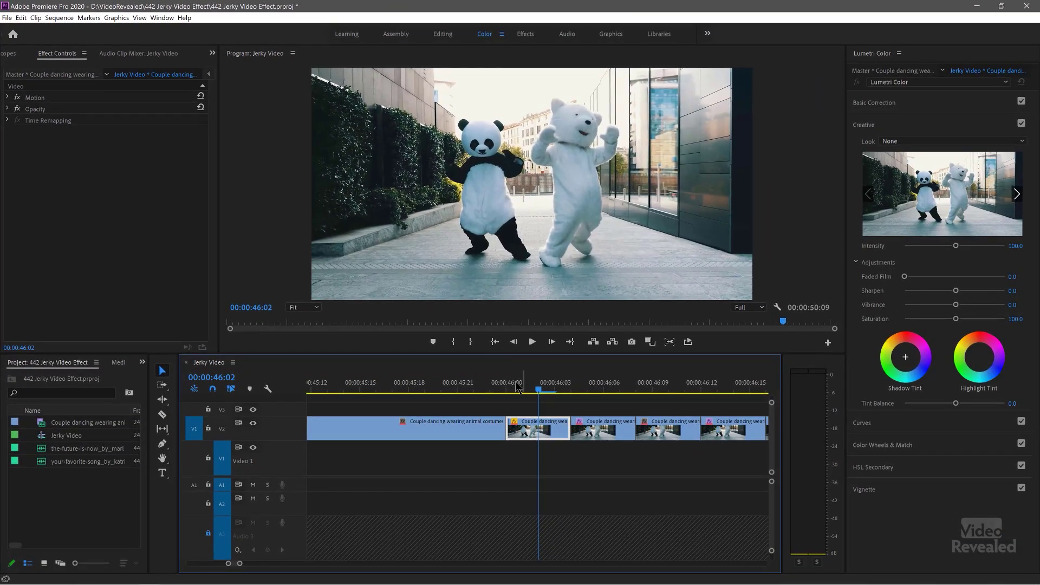
drag(516, 386, 587, 400)
key(backslash)
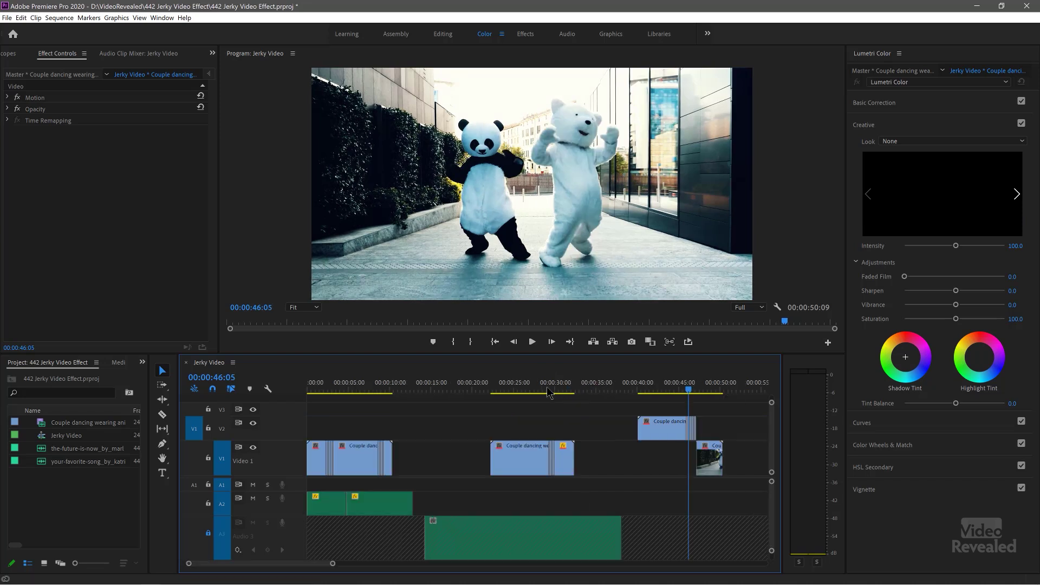
Zoom in around 00:00:07:18 and play the stutter section from 00:00:06:16.
click(373, 389)
key(equal)
key(equal)
key(equal)
key(equal)
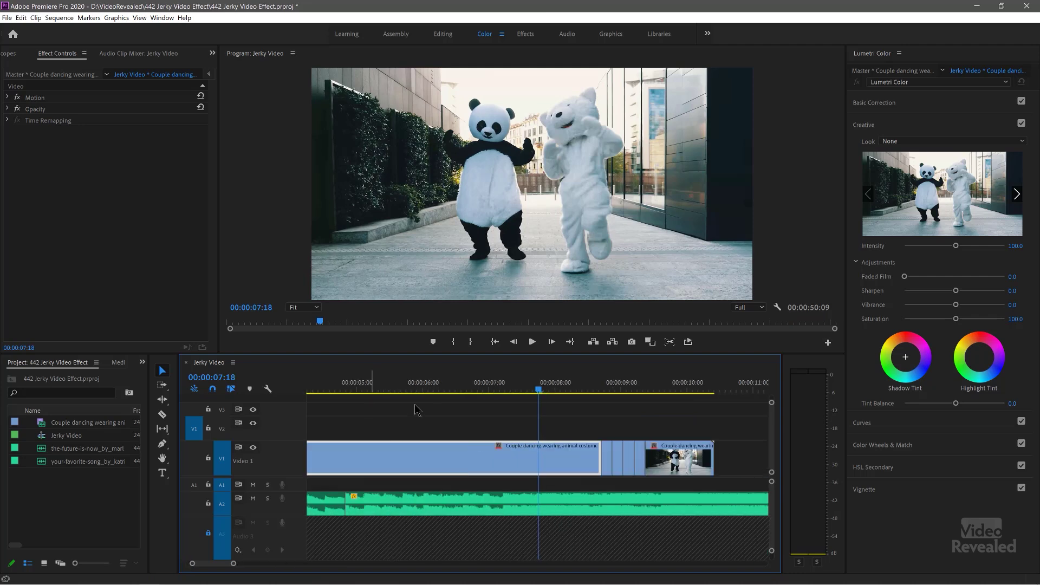
click(387, 389)
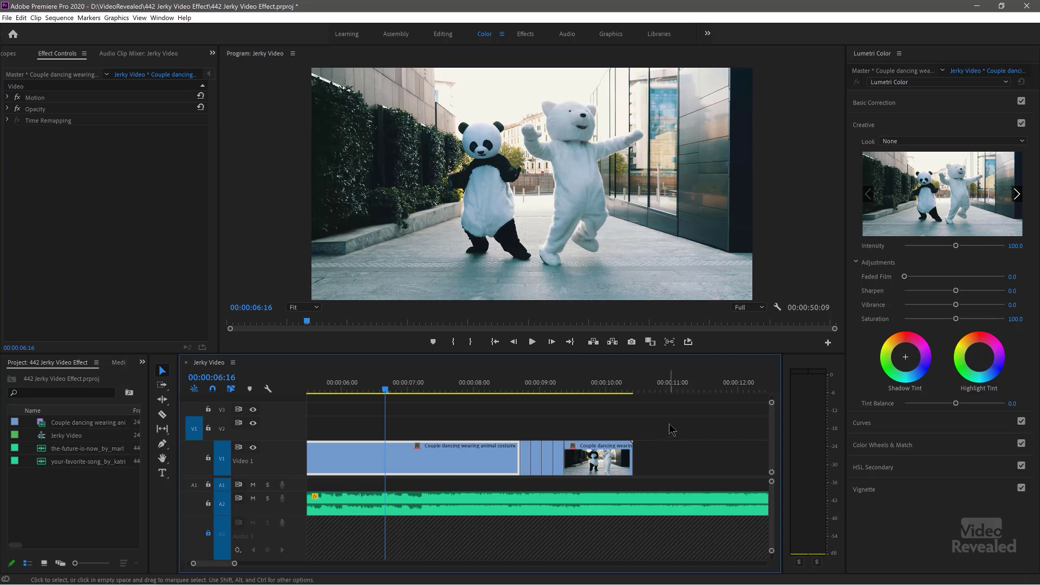
key(space)
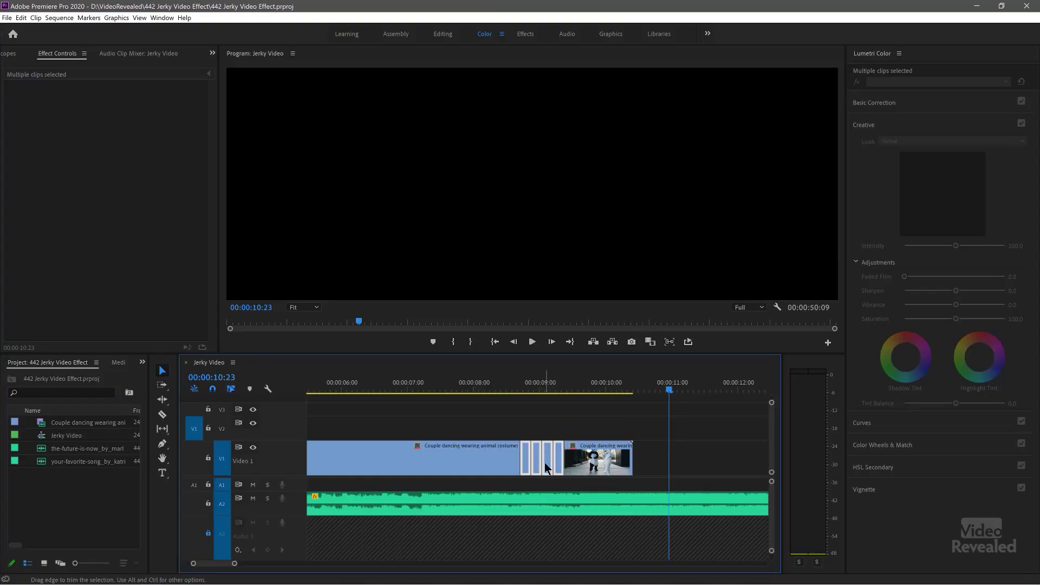
Turn on Reverse Speed for the three selected slices near 00:00:09:00 and preview them.
right_click(546, 464)
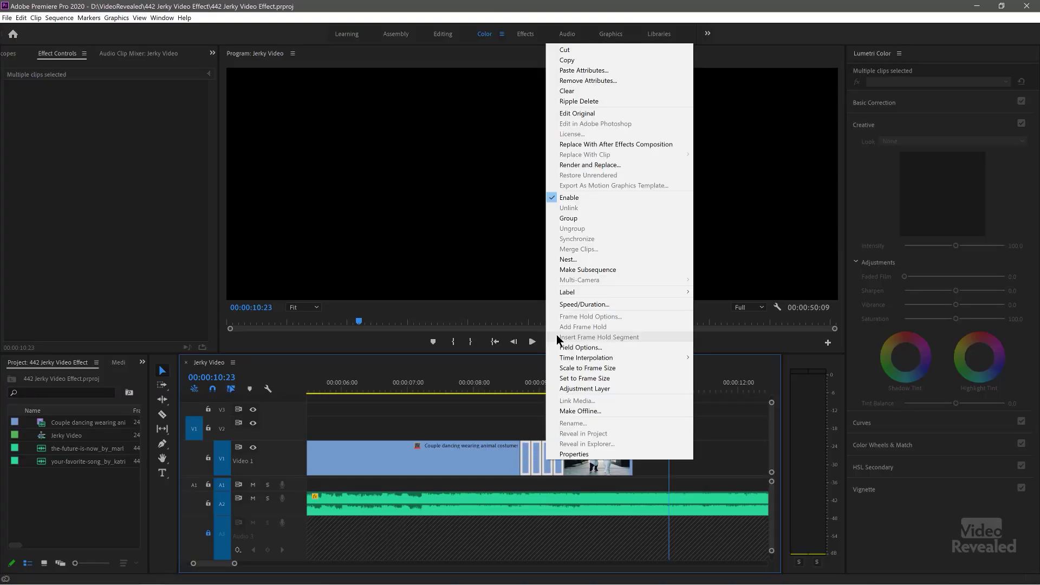
click(577, 303)
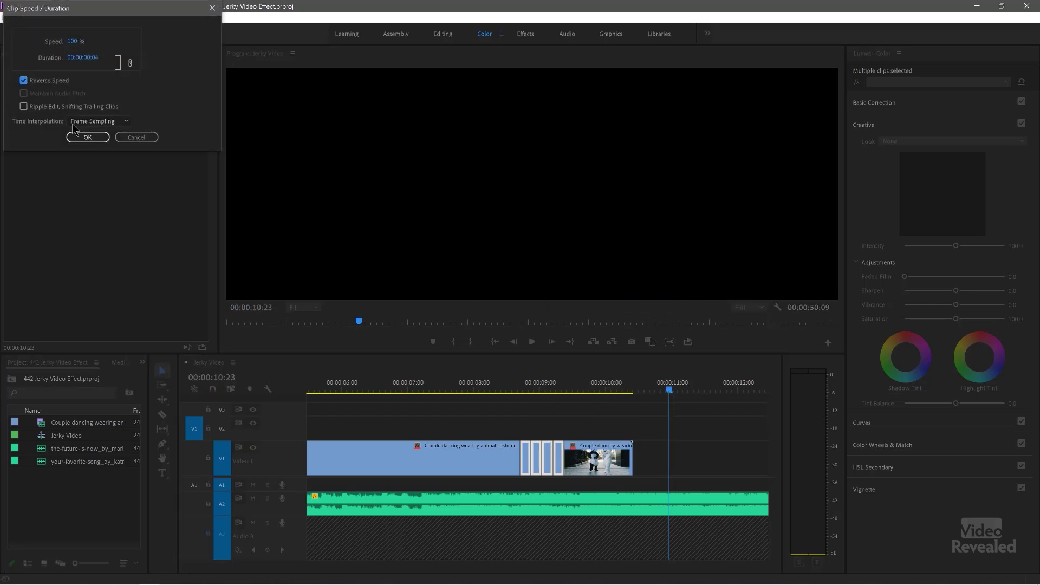
click(81, 139)
click(512, 389)
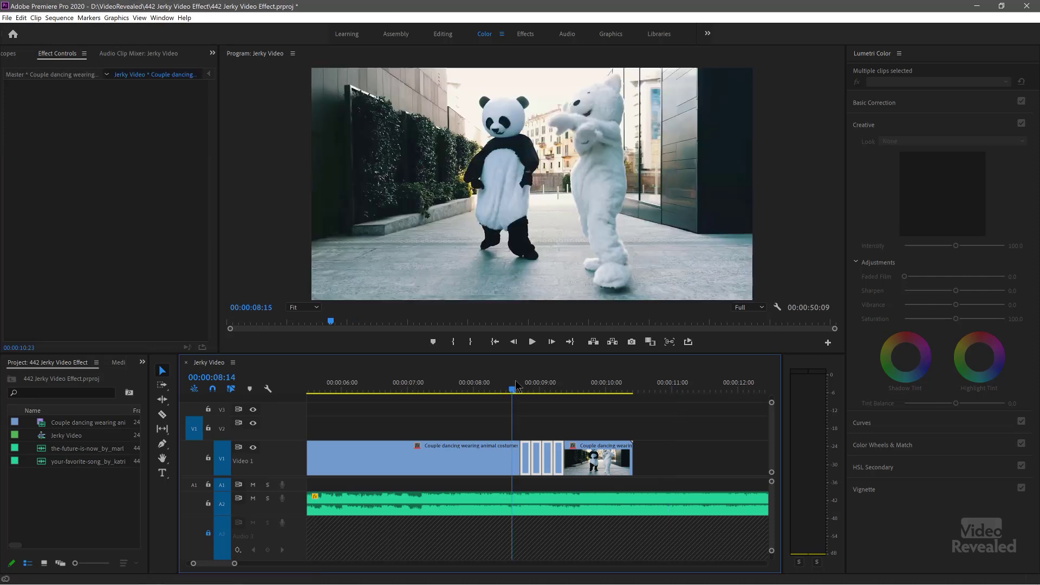